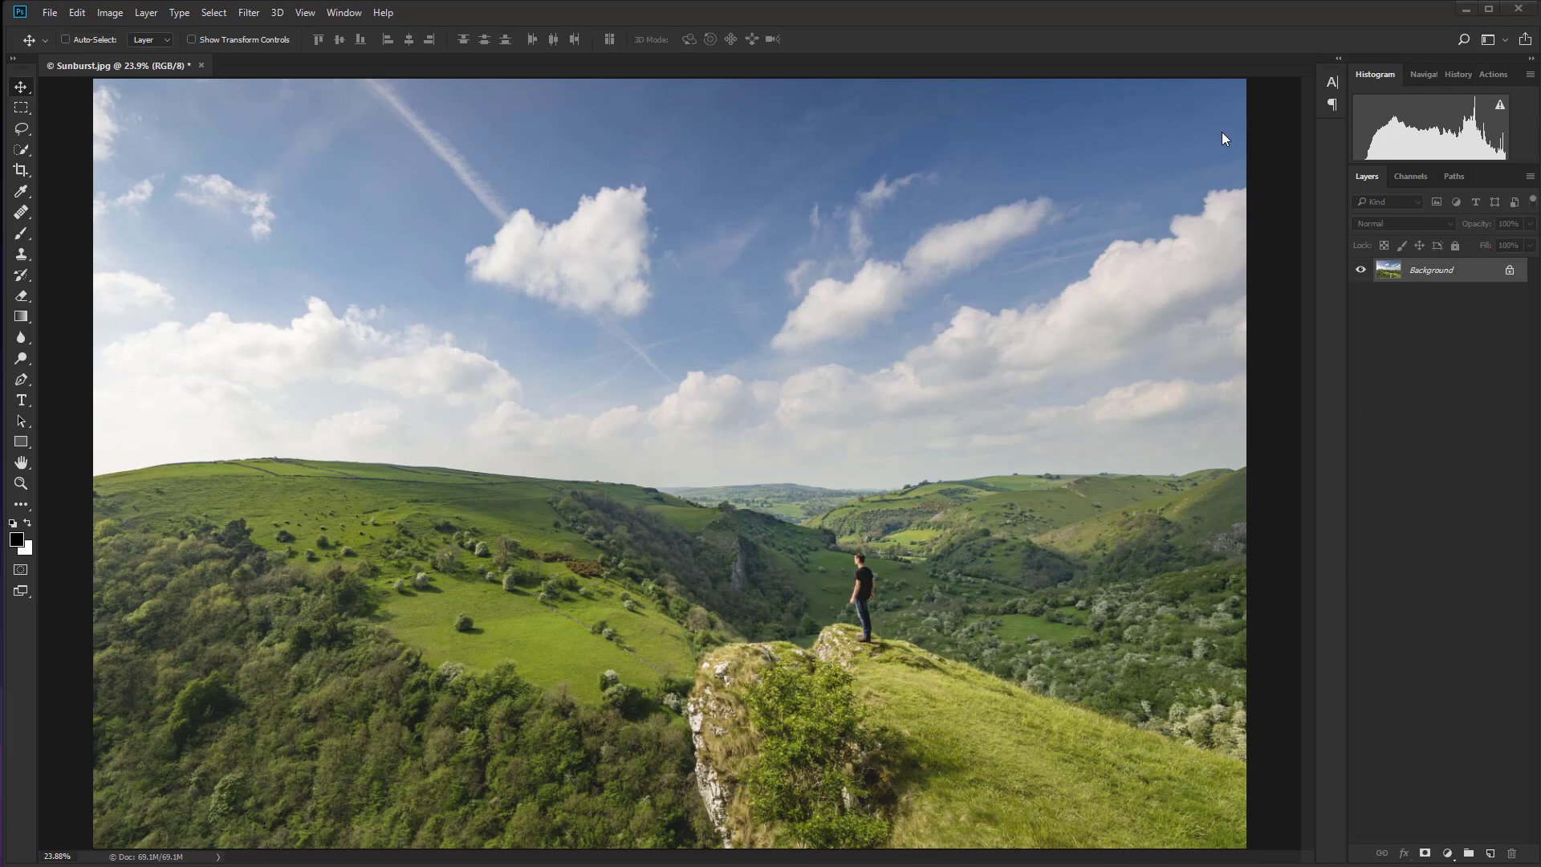
Add Gradient Fill 1 over the landscape with Radial style and 200% scale.
left_click(1450, 854)
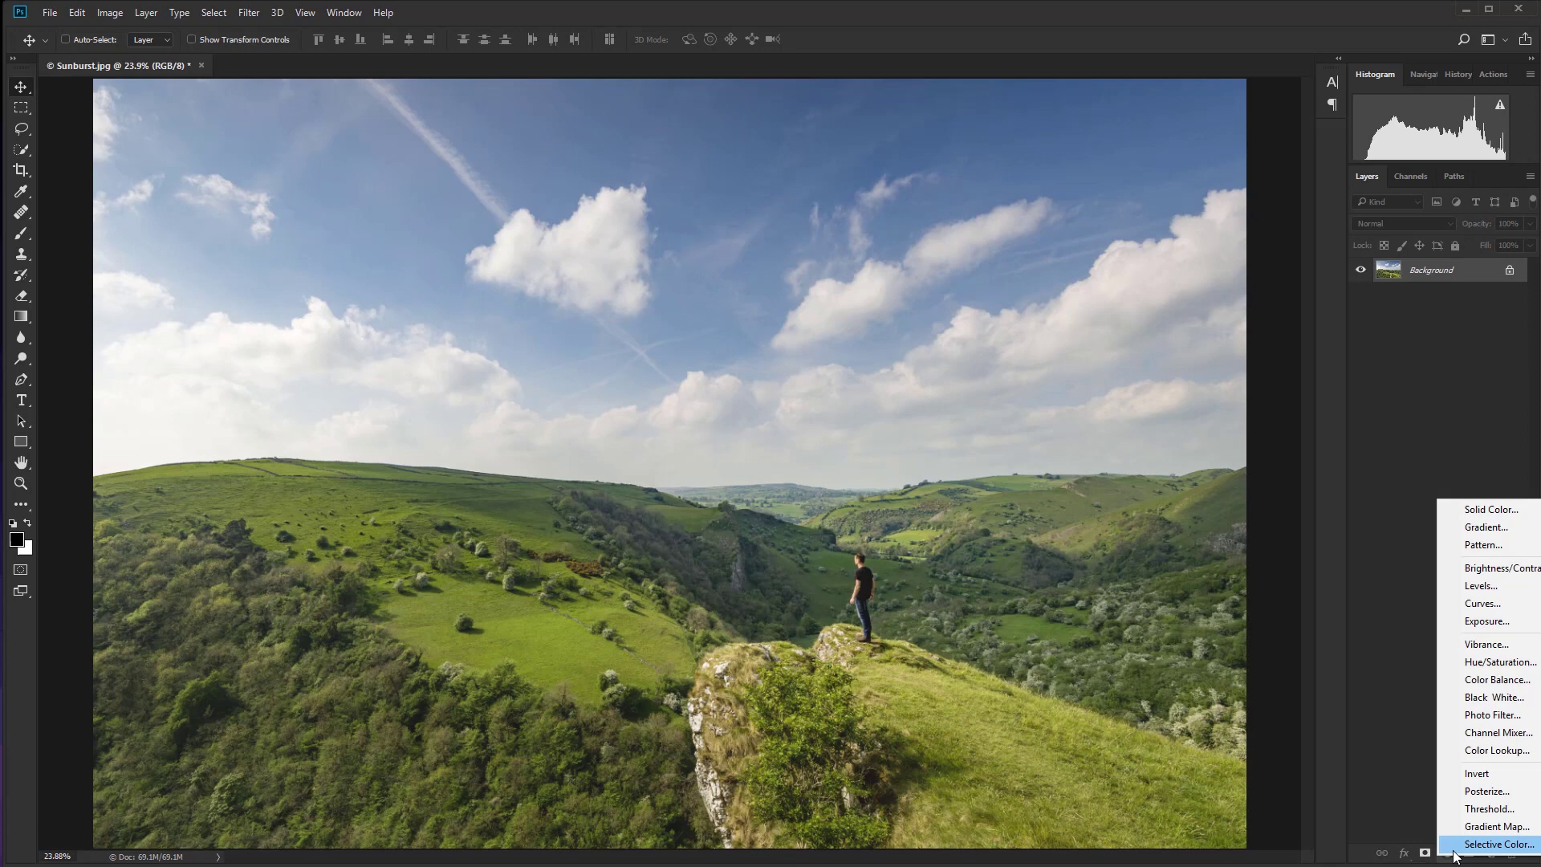
left_click(1485, 527)
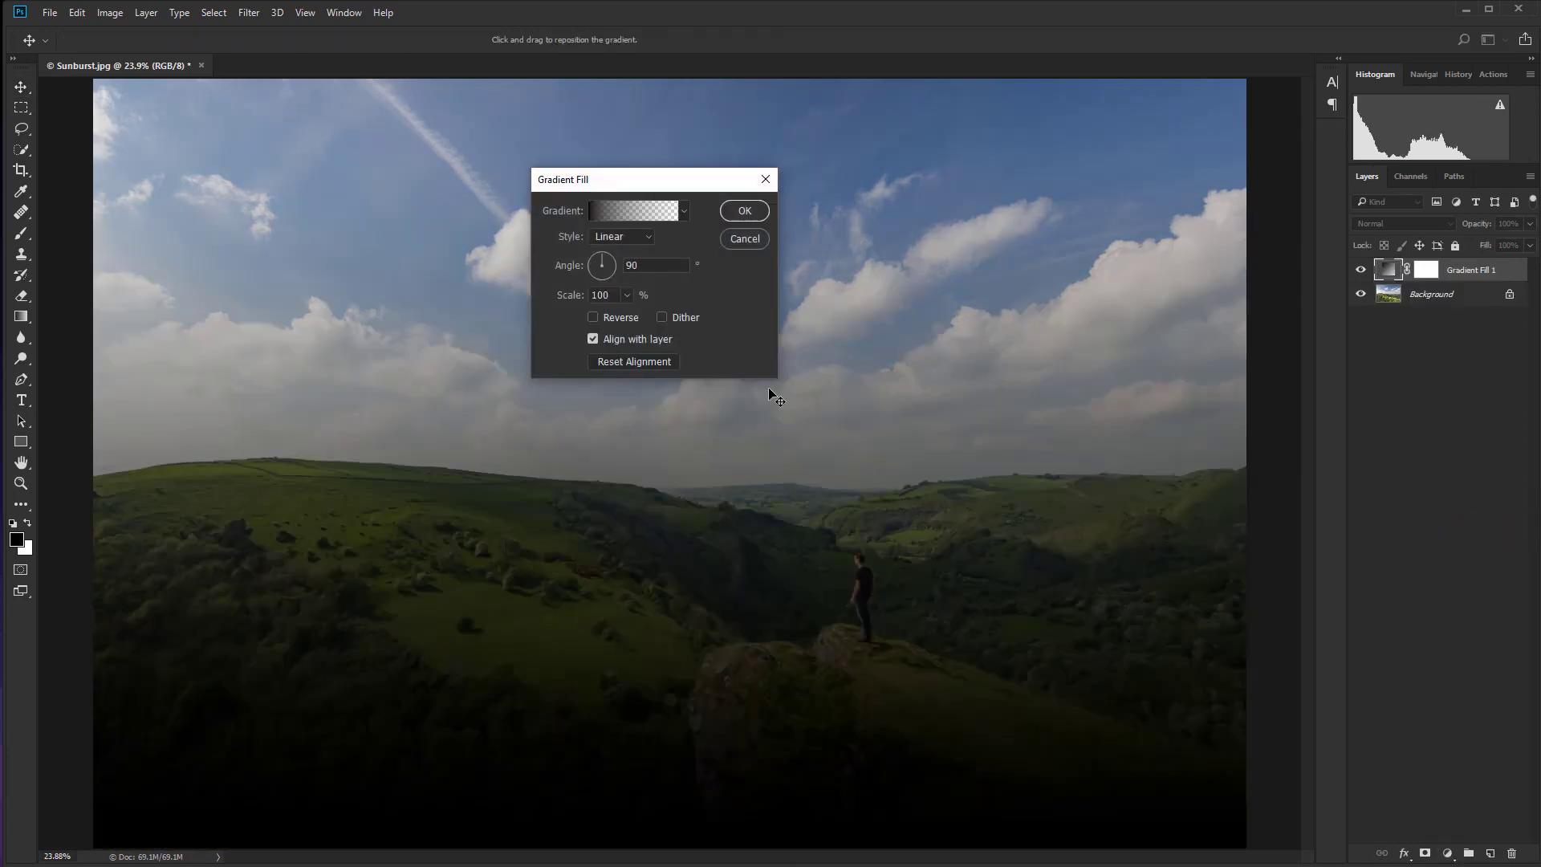
left_click(648, 234)
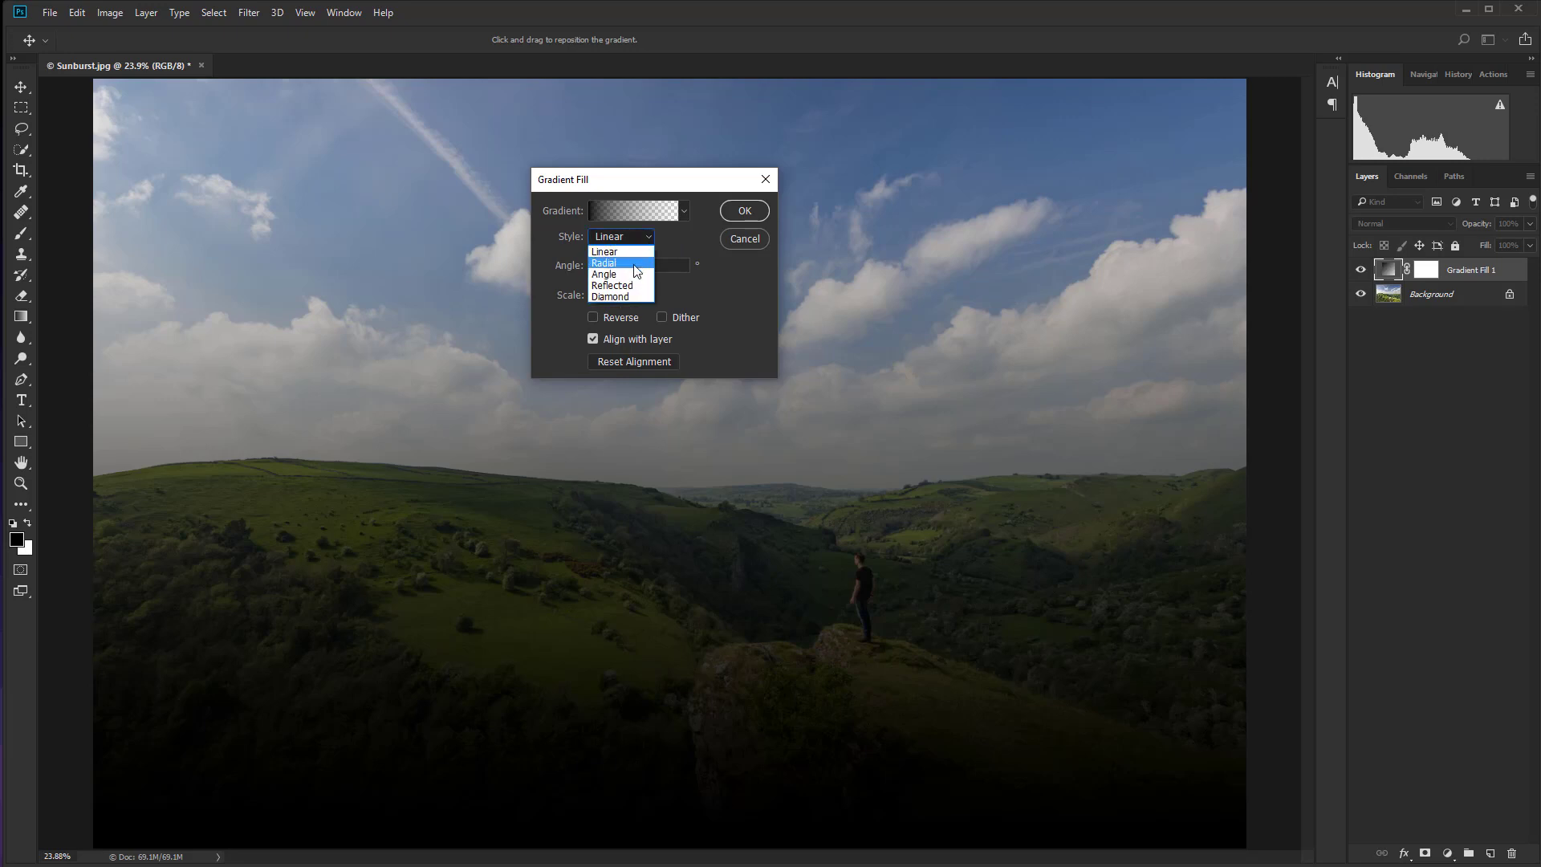
left_click(635, 263)
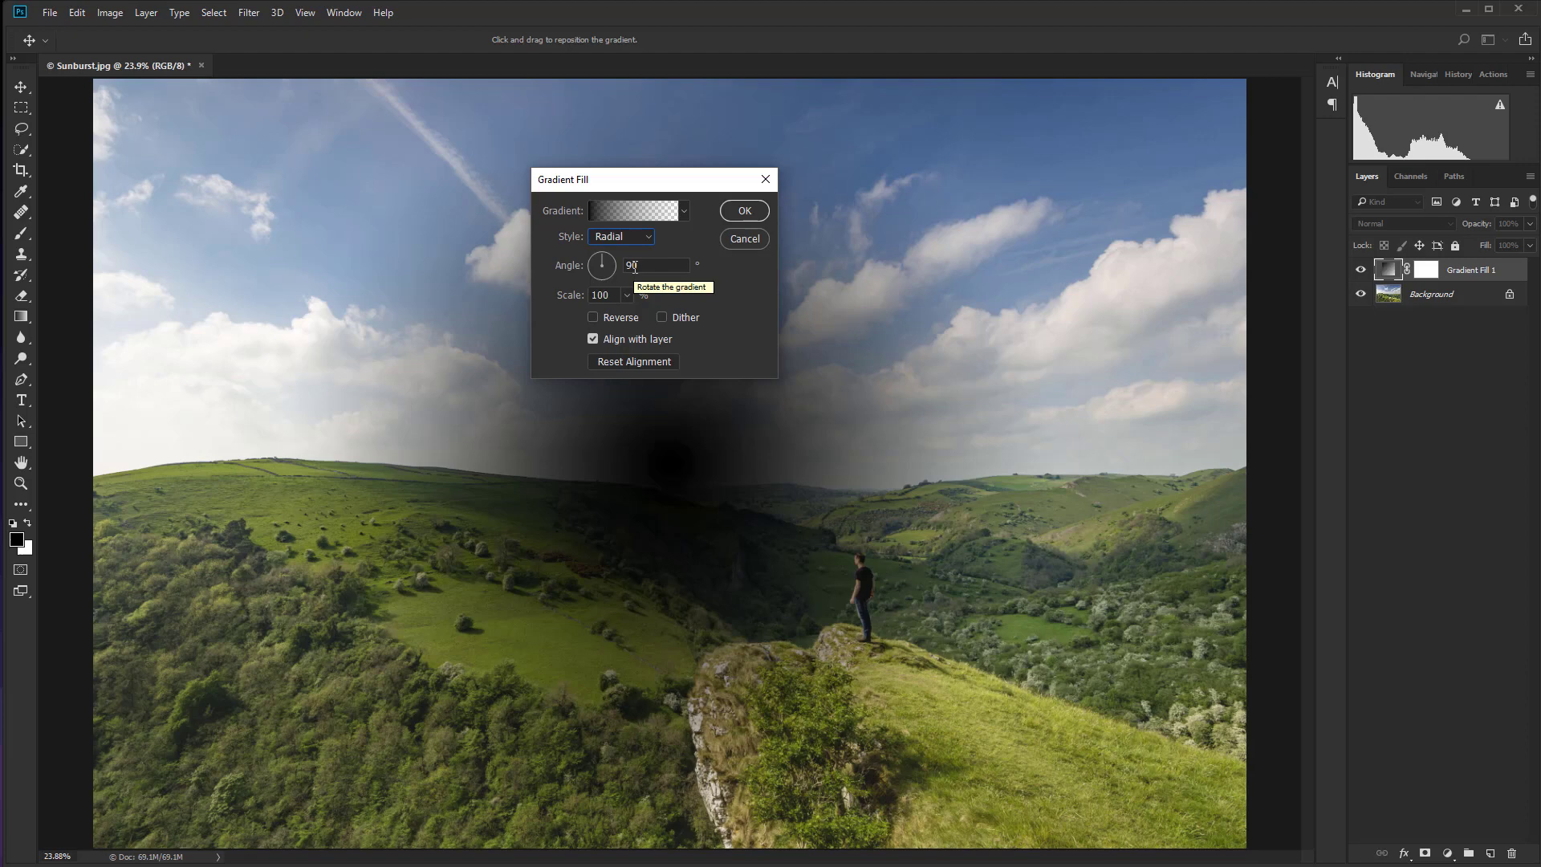
left_click_drag(599, 294, 591, 295)
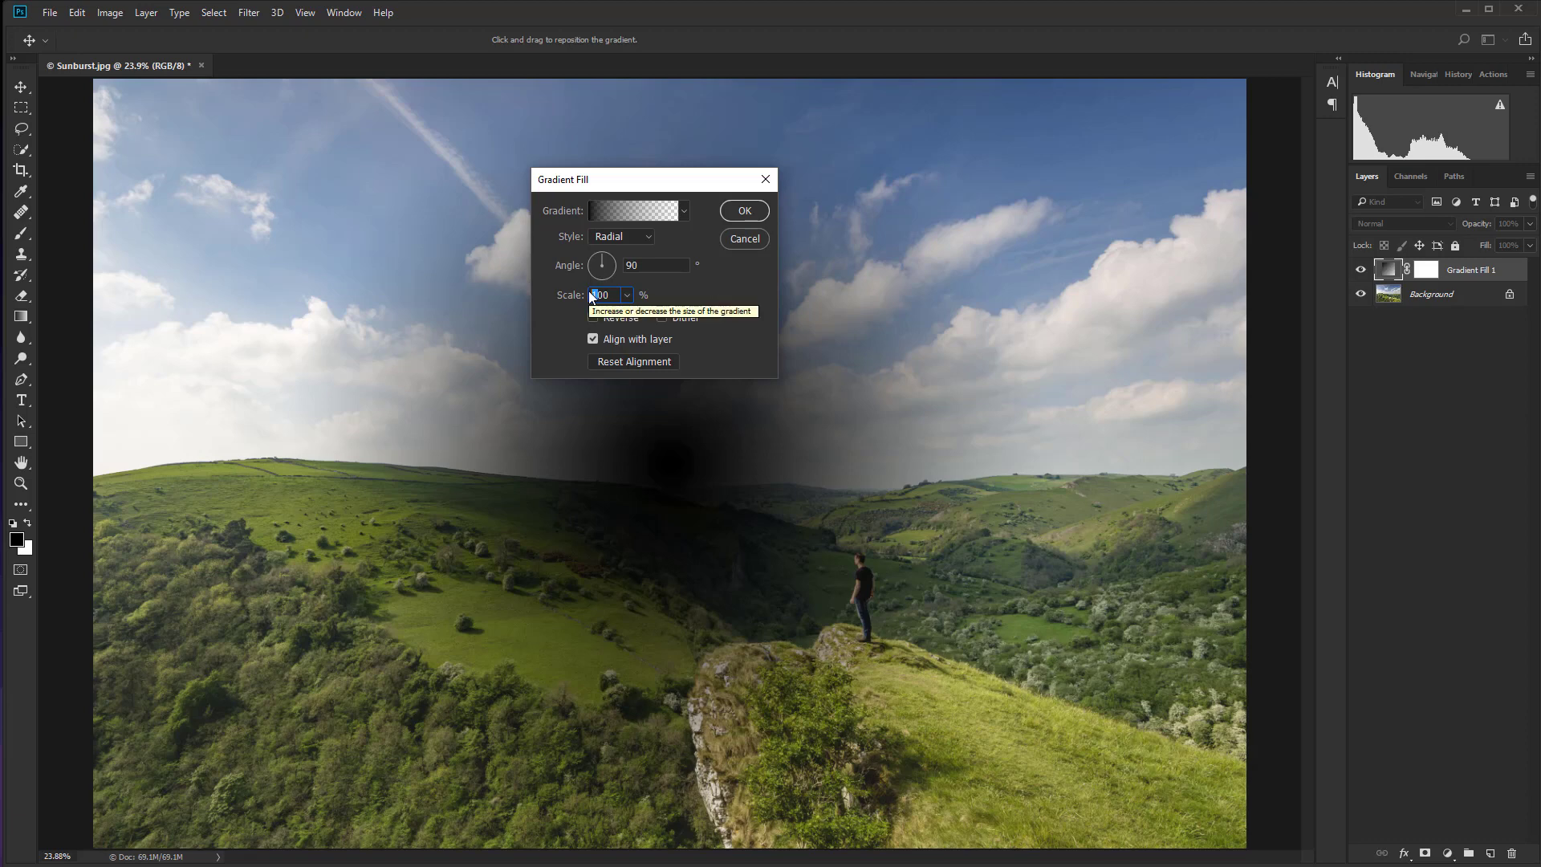
type("2")
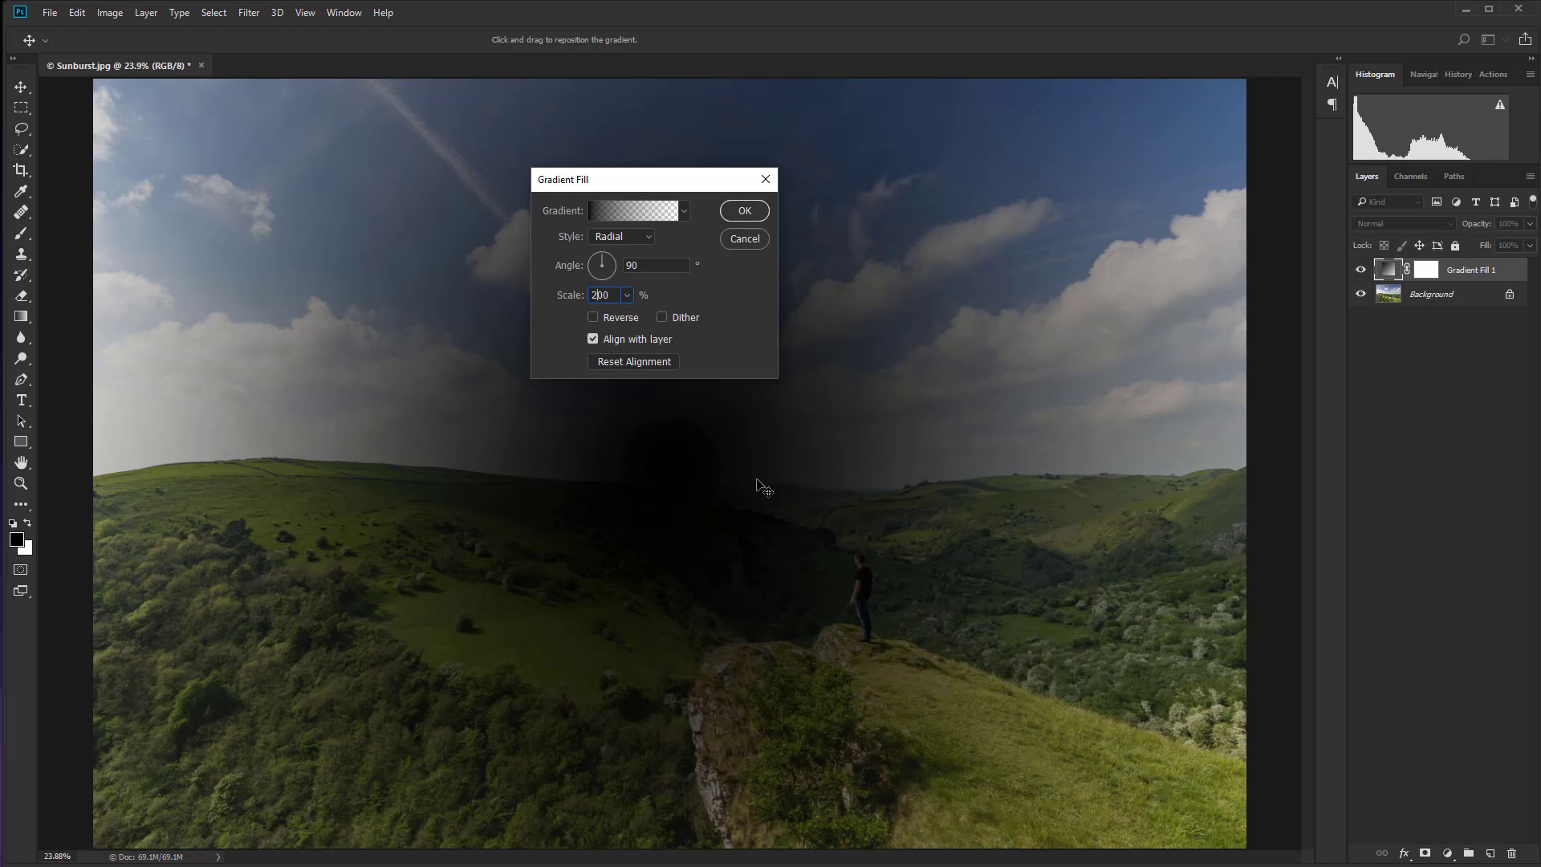
Change the gradient's black starting stop to bright orange (f6a406), fading to transparent.
left_click(599, 209)
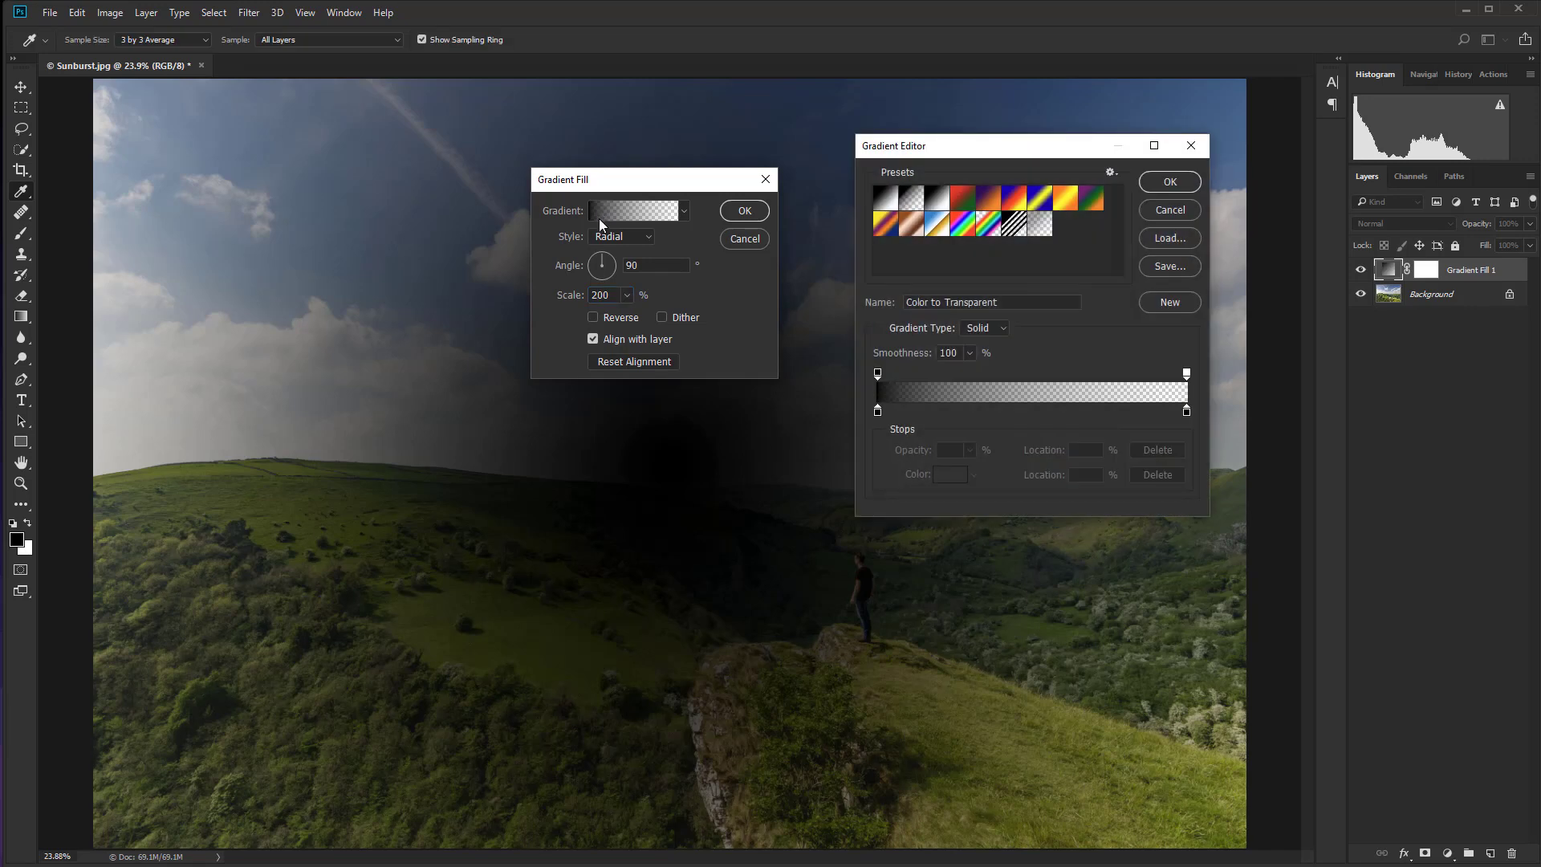
double_click(877, 412)
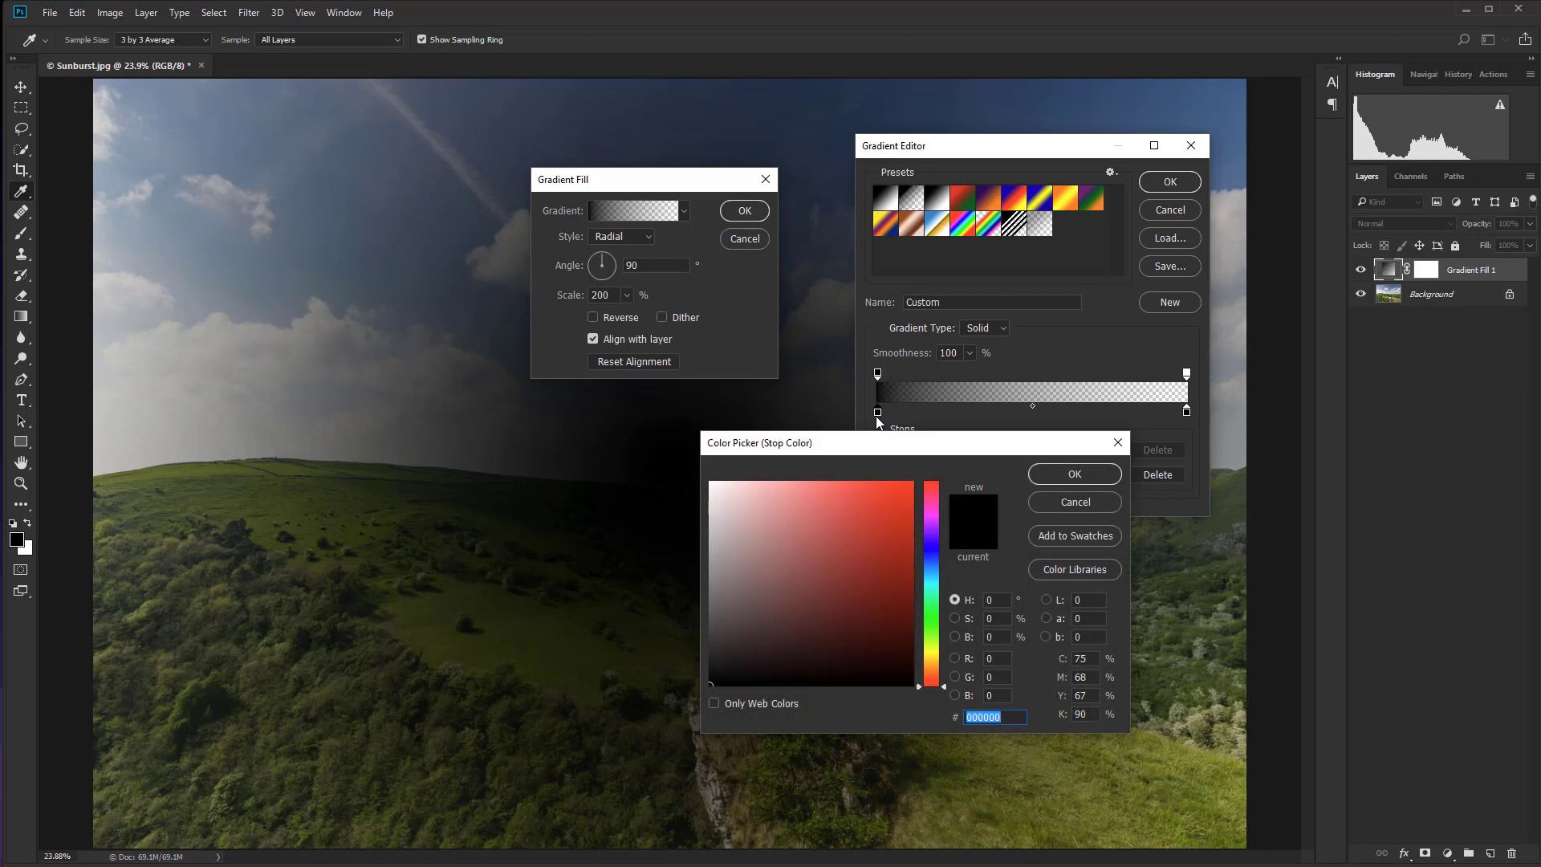
left_click_drag(944, 687, 945, 663)
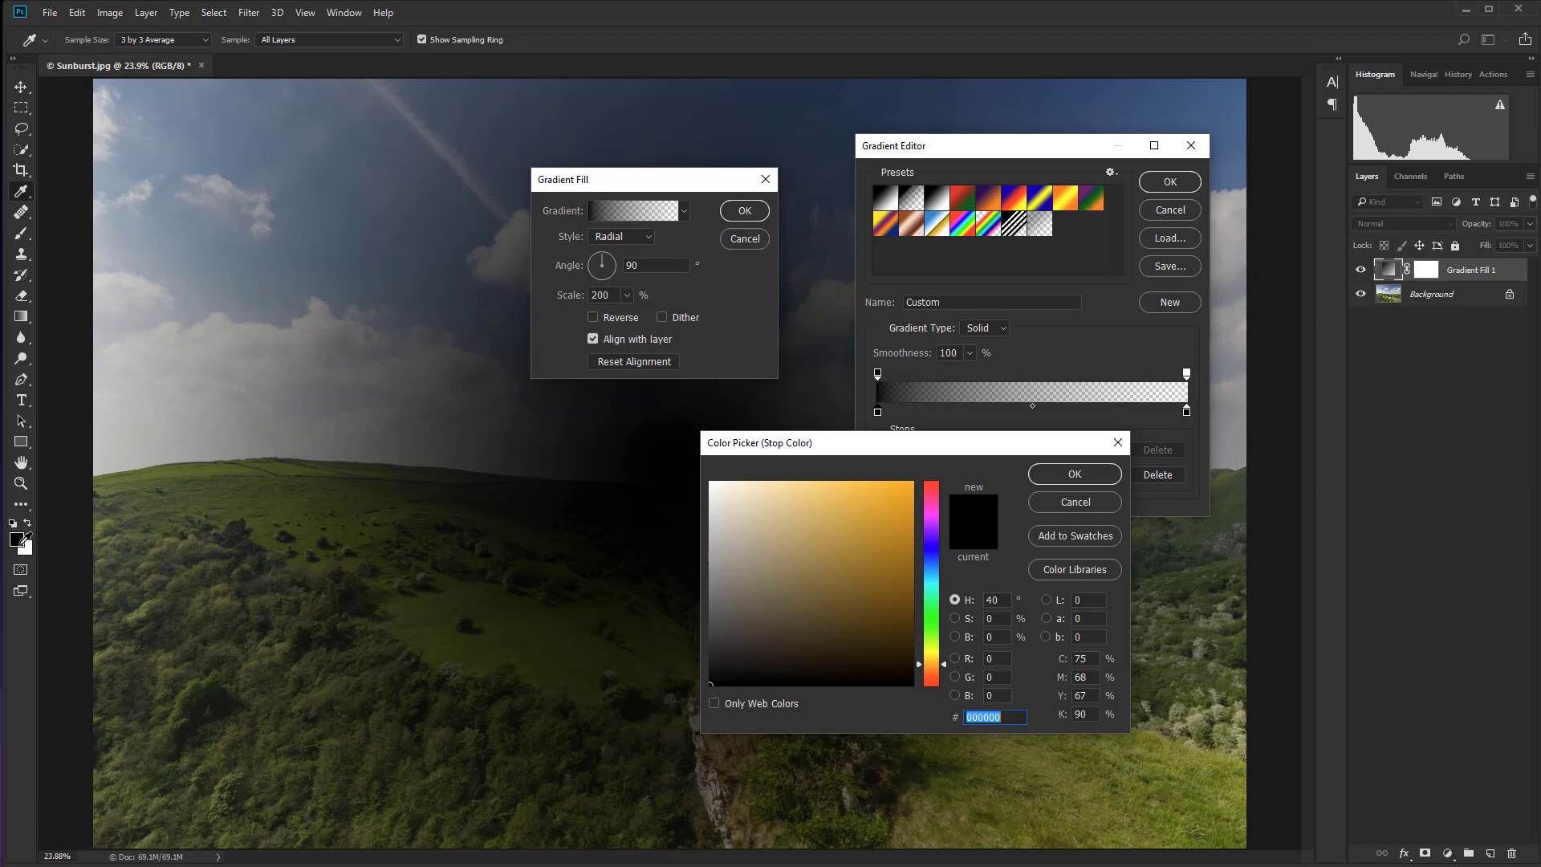
left_click(908, 488)
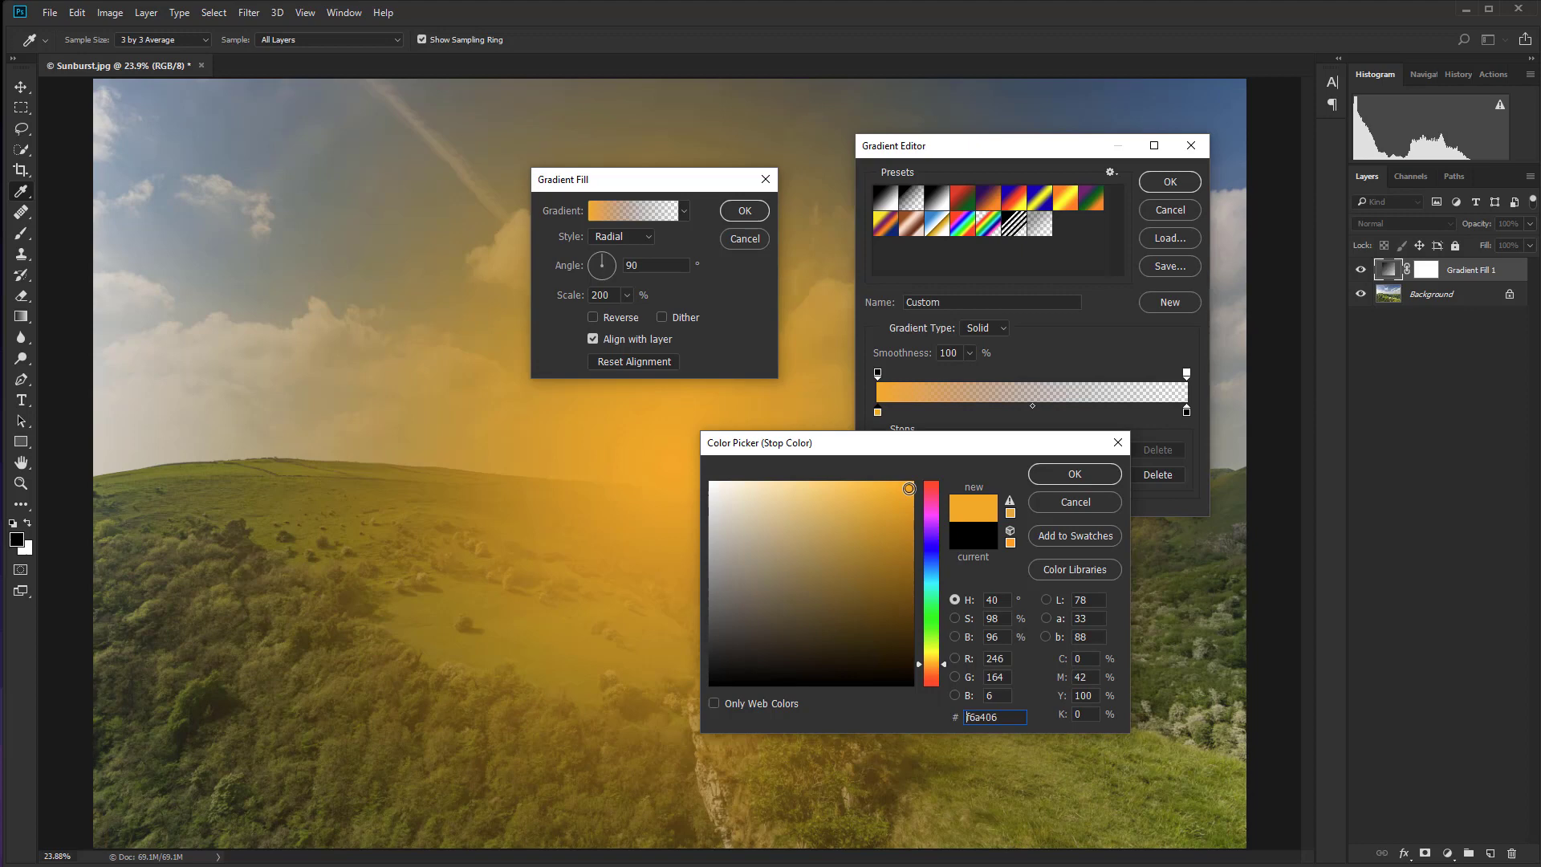
left_click(1093, 480)
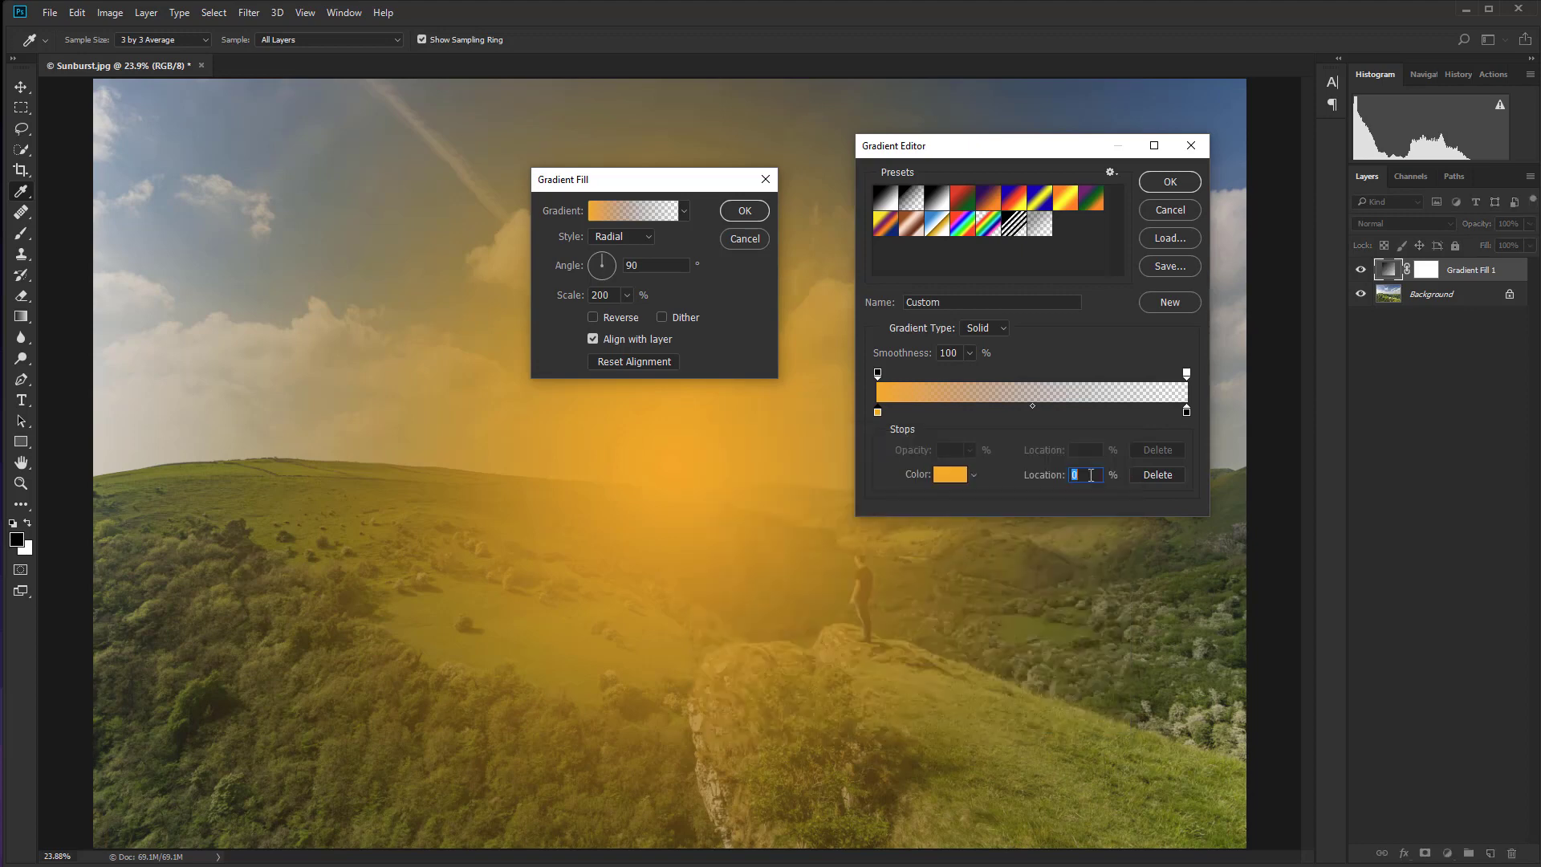
left_click(1184, 187)
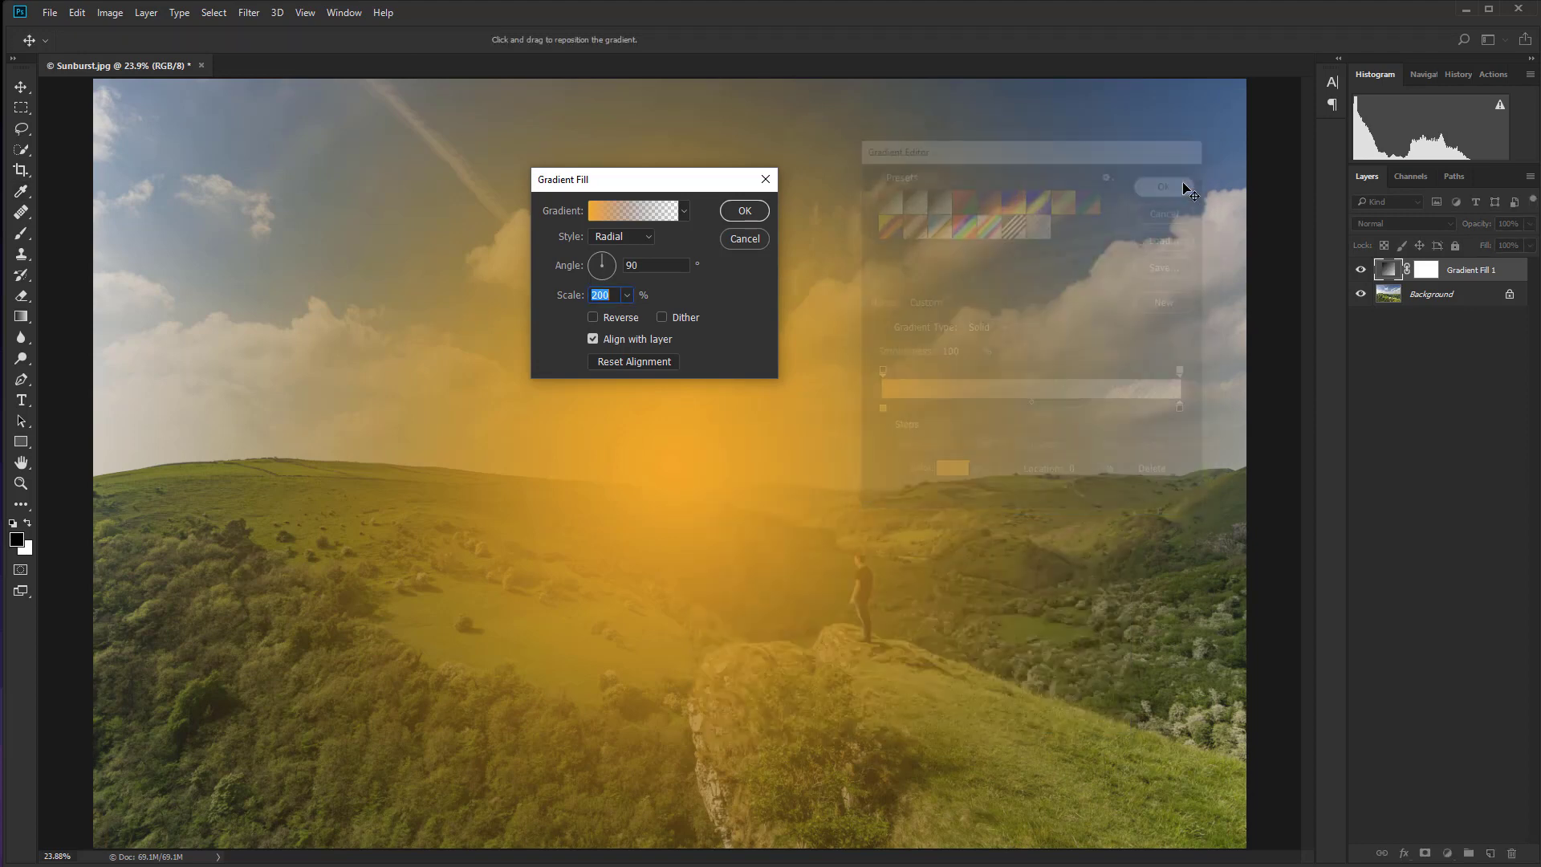
Centre the orange glow in the upper-left sky and commit Gradient Fill 1.
left_click_drag(658, 185, 1039, 157)
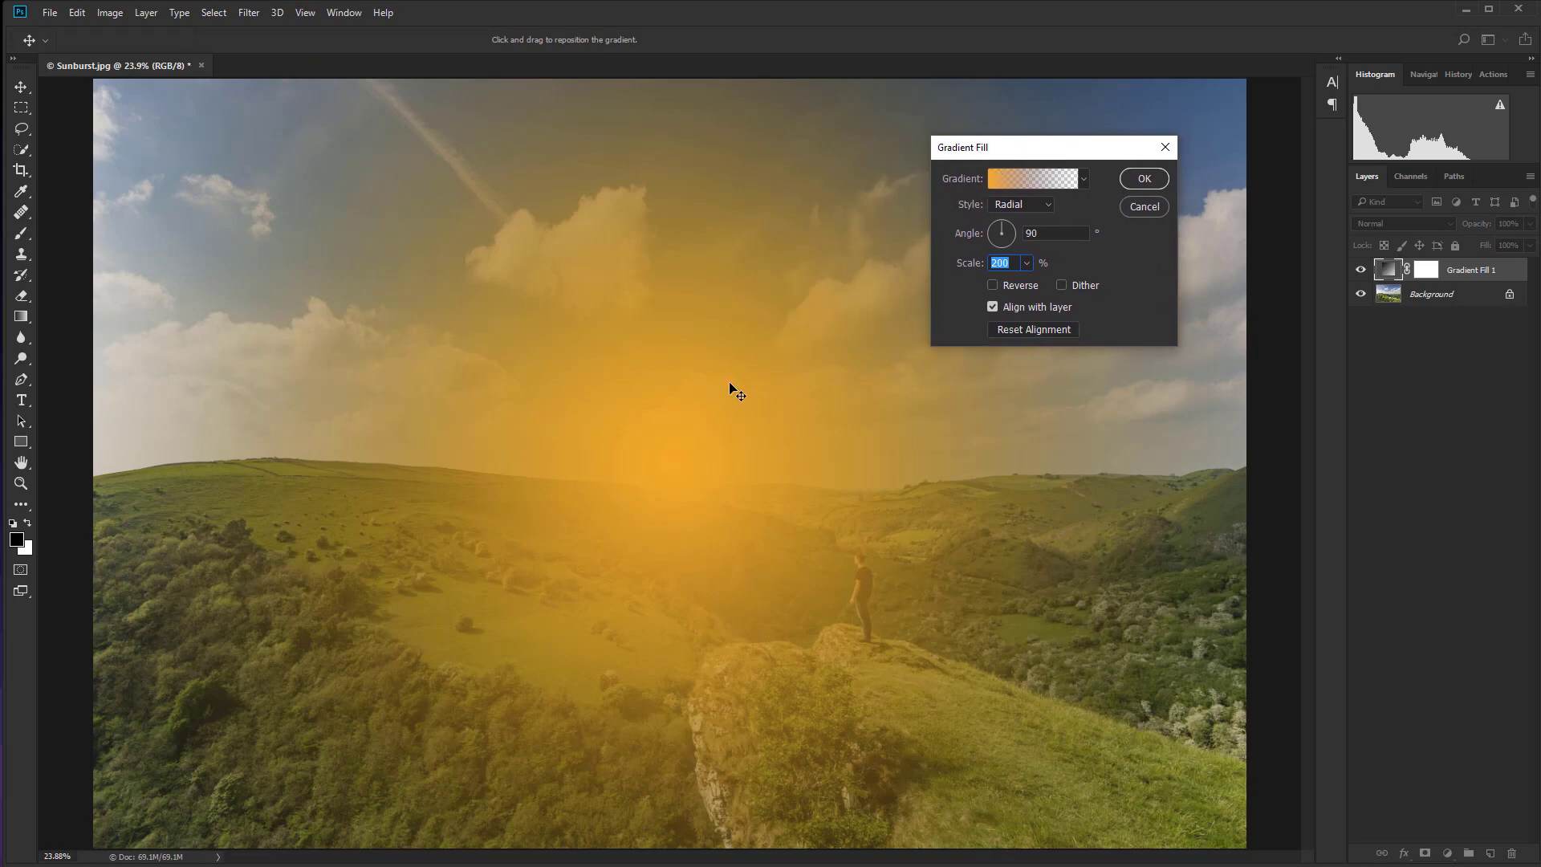
left_click_drag(690, 406, 329, 225)
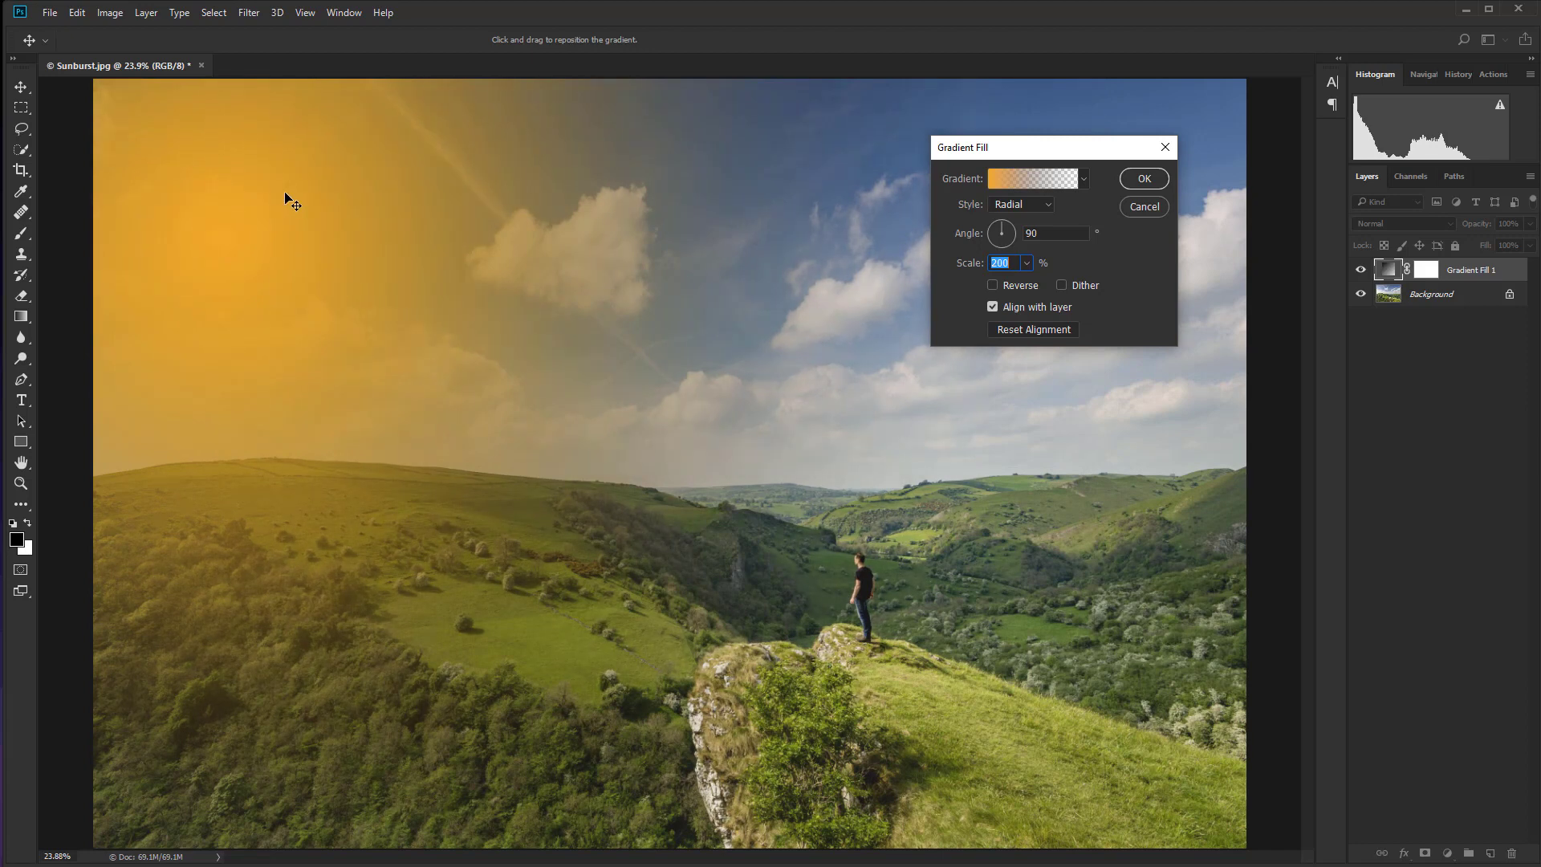
left_click(1129, 179)
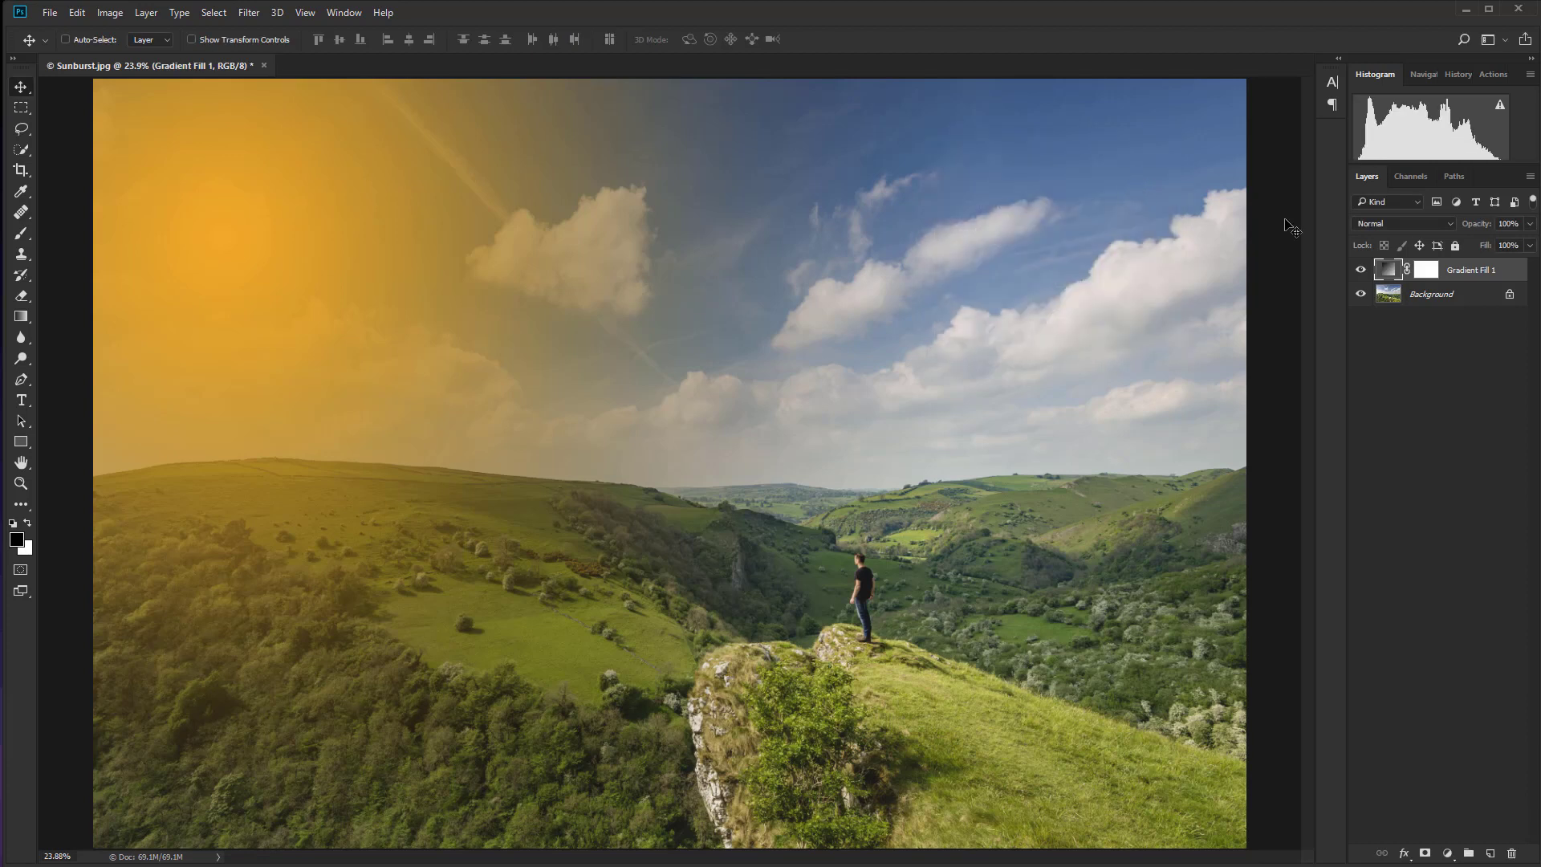
Set Gradient Fill 1 to Screen blend mode and toggle its visibility to compare.
left_click(1414, 228)
left_click(1403, 334)
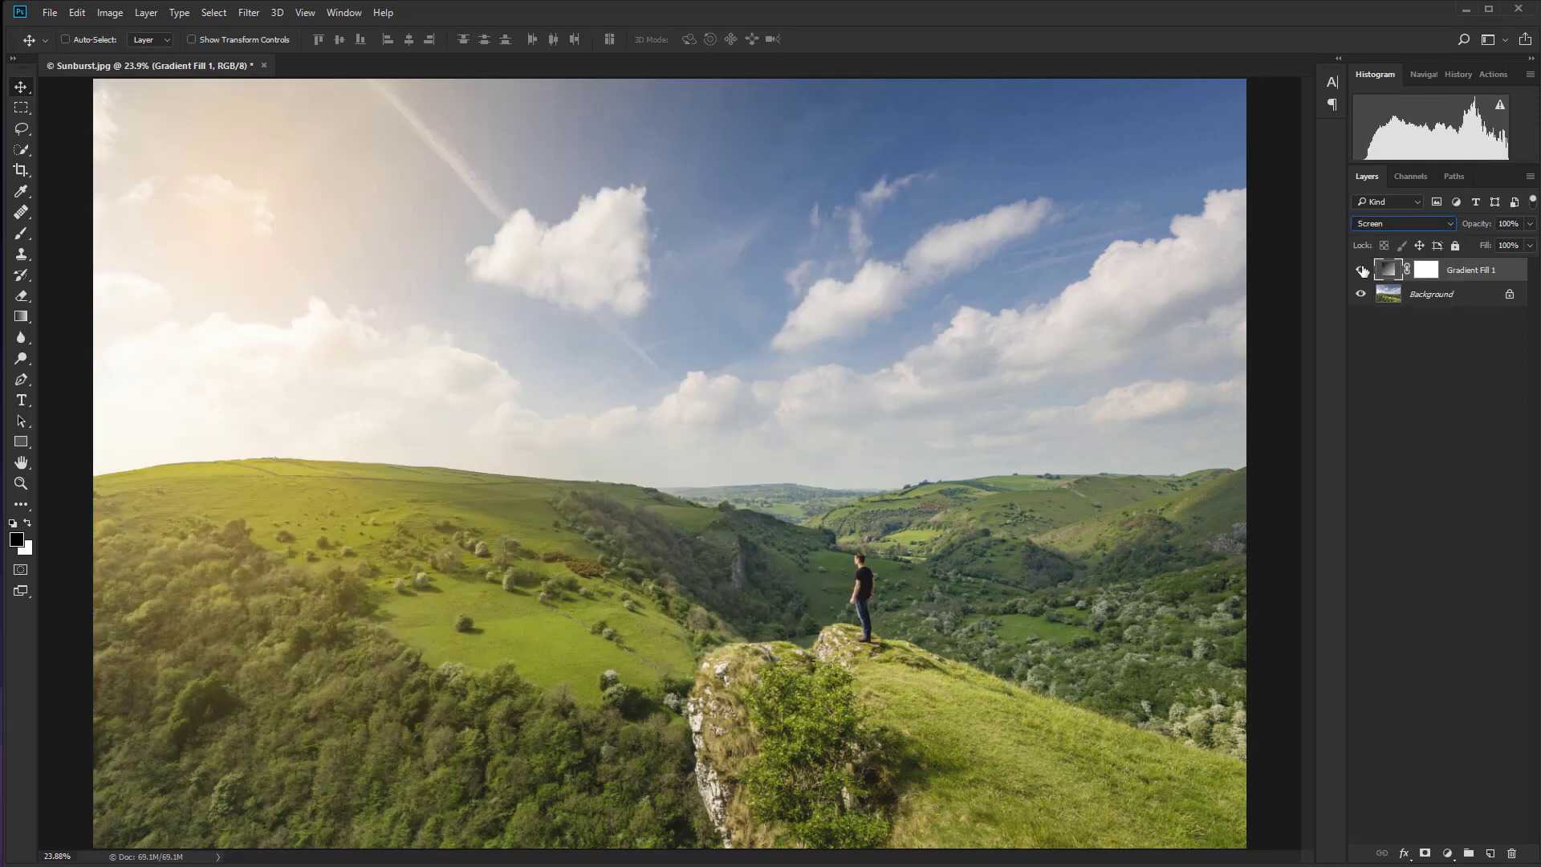
left_click(1362, 270)
left_click(1362, 271)
Add Gradient Fill 2 above the first glow with Radial style and 120% scale.
left_click(1447, 853)
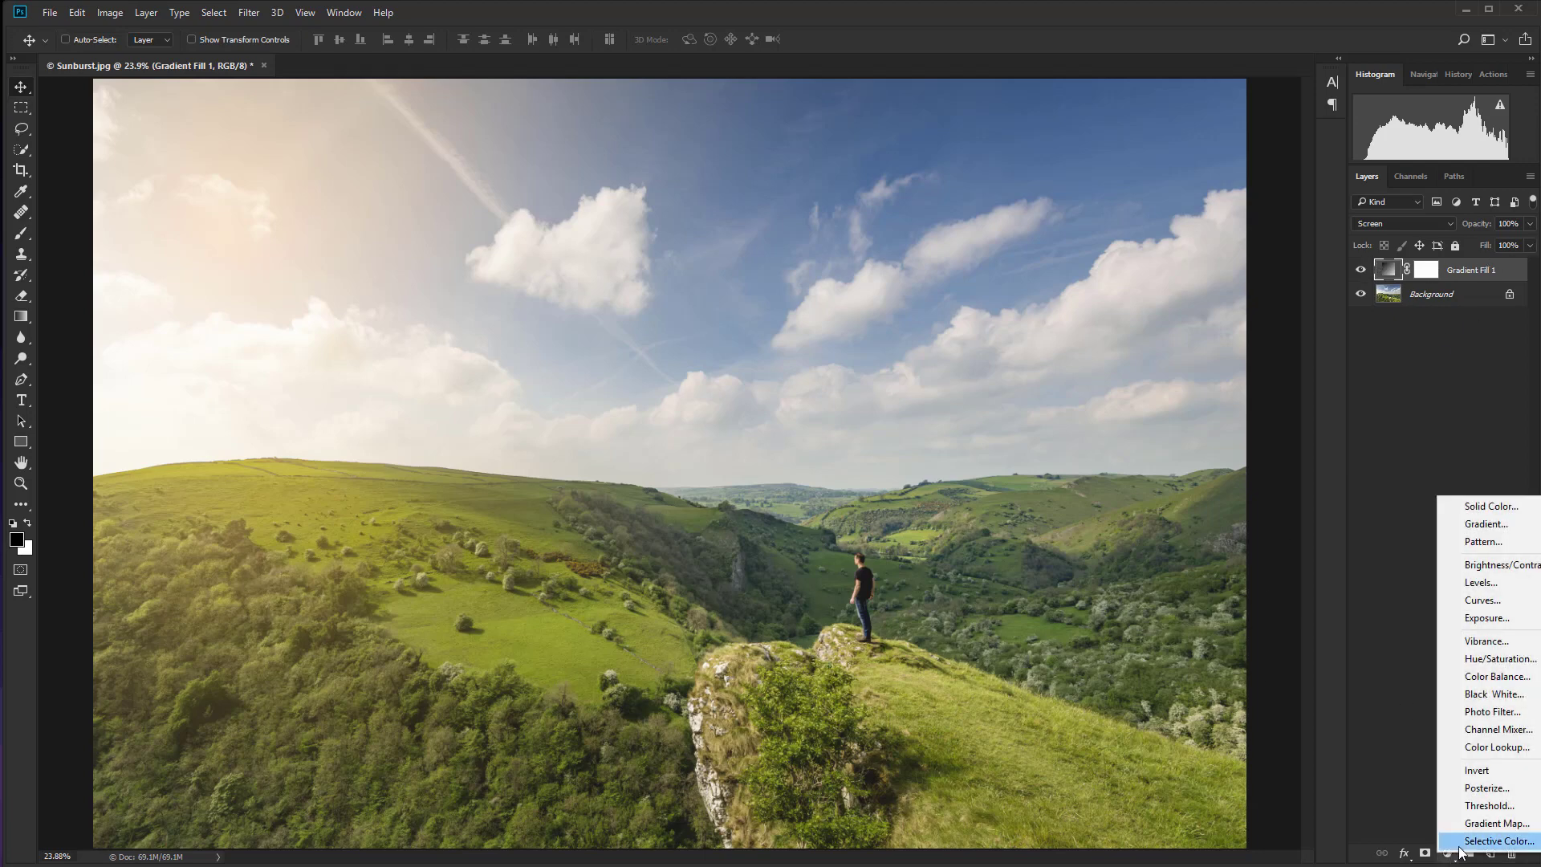
left_click(1501, 529)
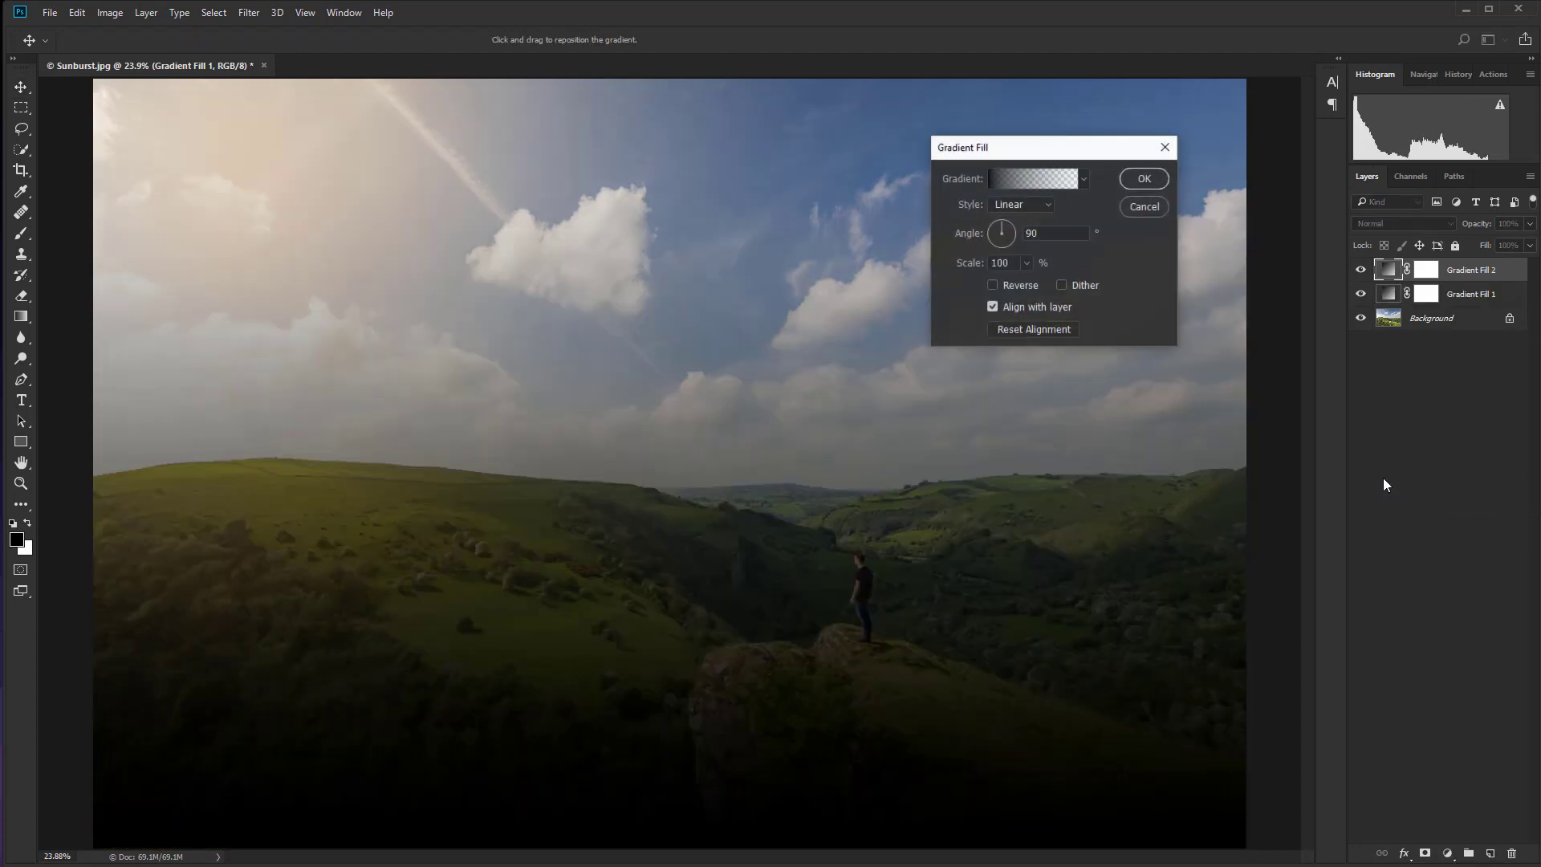
left_click(1044, 207)
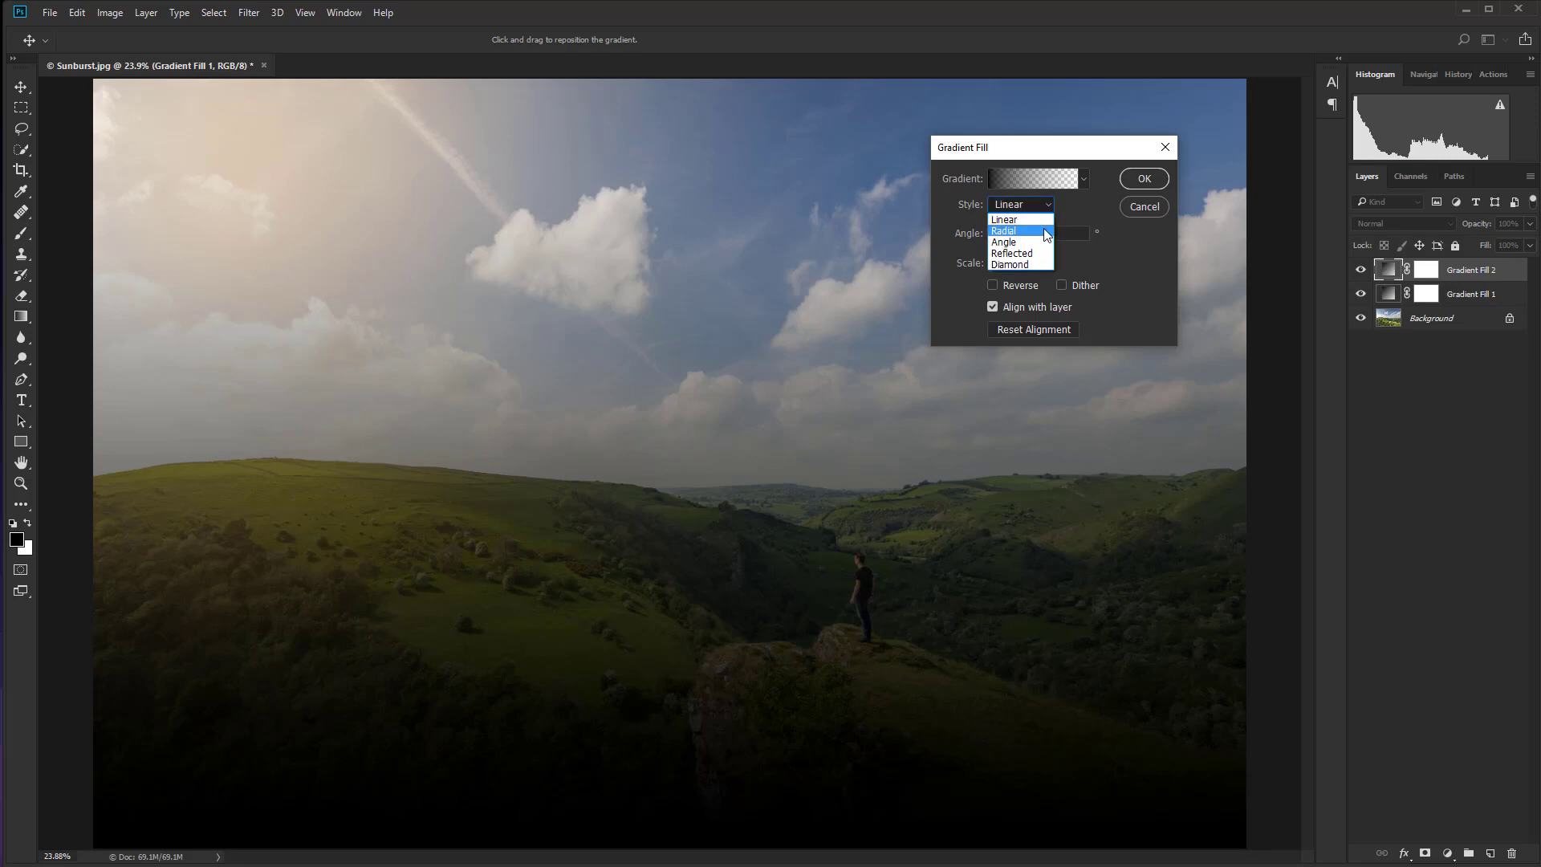
left_click(1045, 232)
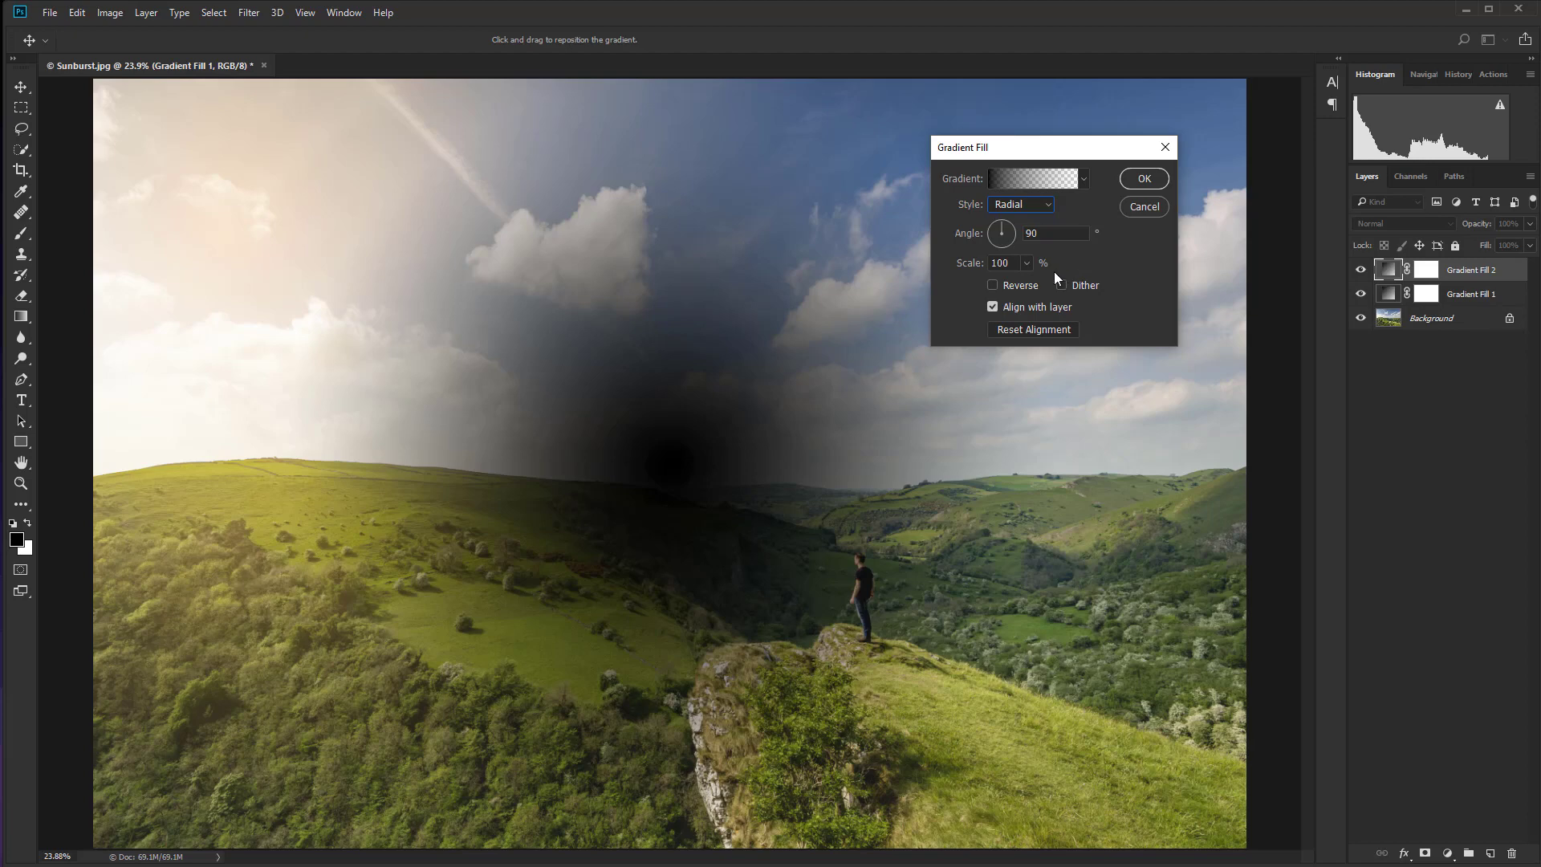
double_click(997, 265)
type("2")
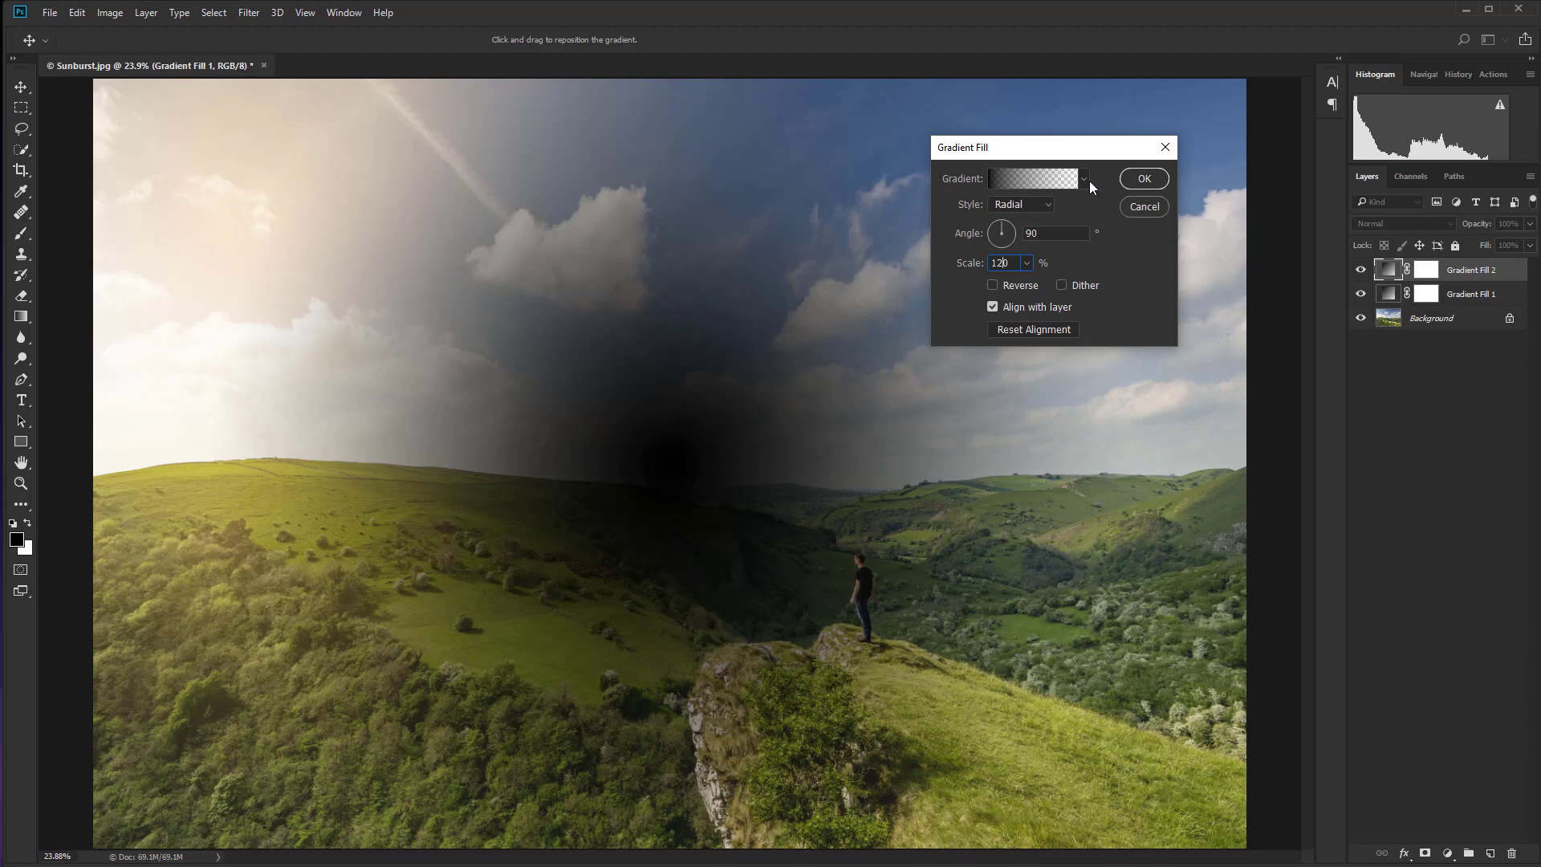
Make Gradient Fill 2's starting stop yellow (f6e133), fading to transparent.
left_click(997, 191)
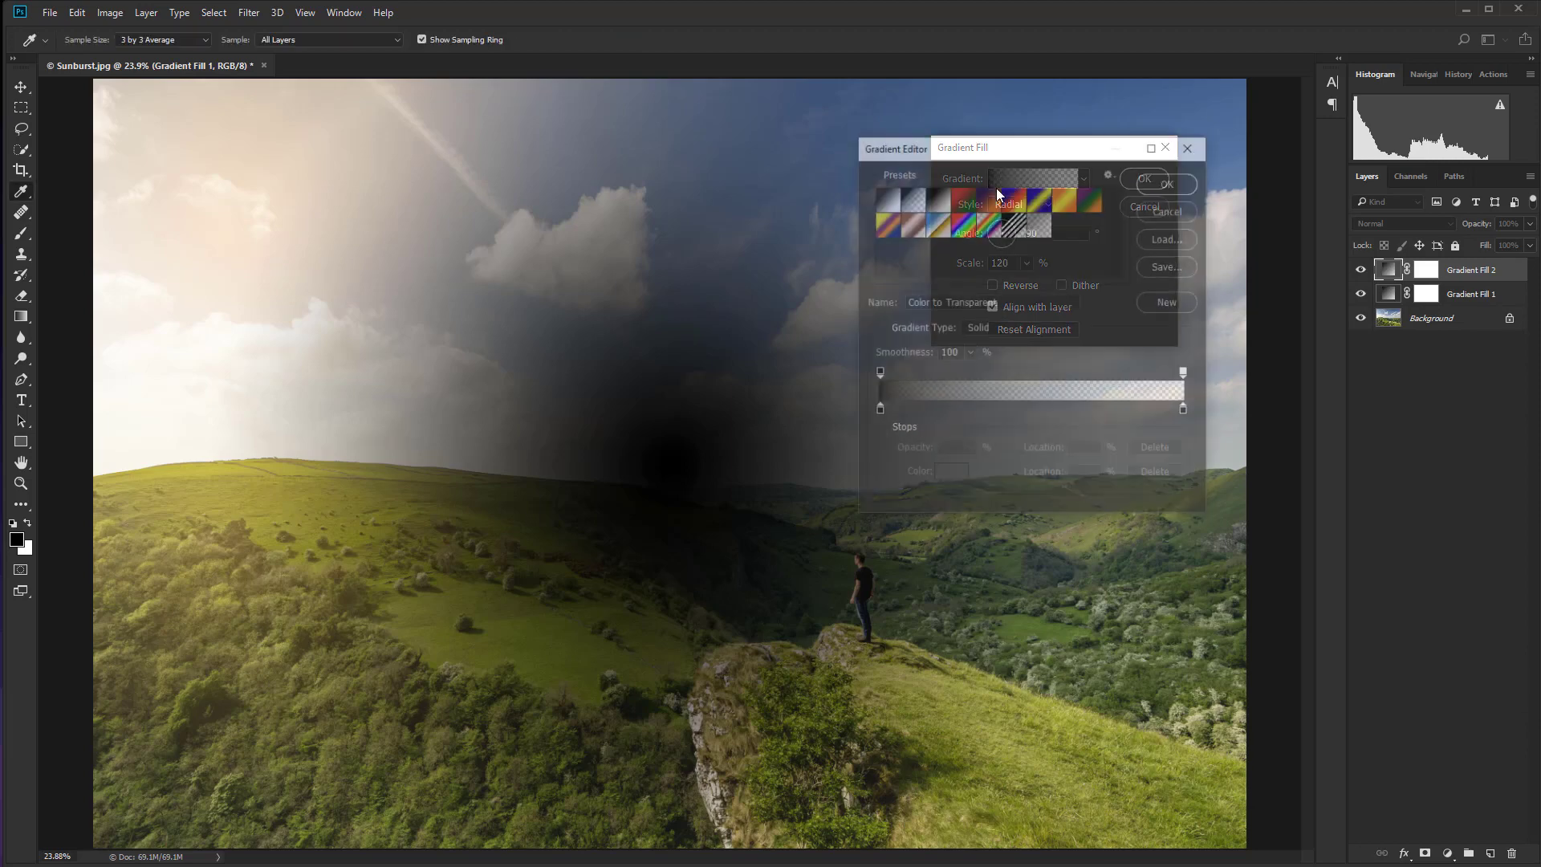
double_click(878, 412)
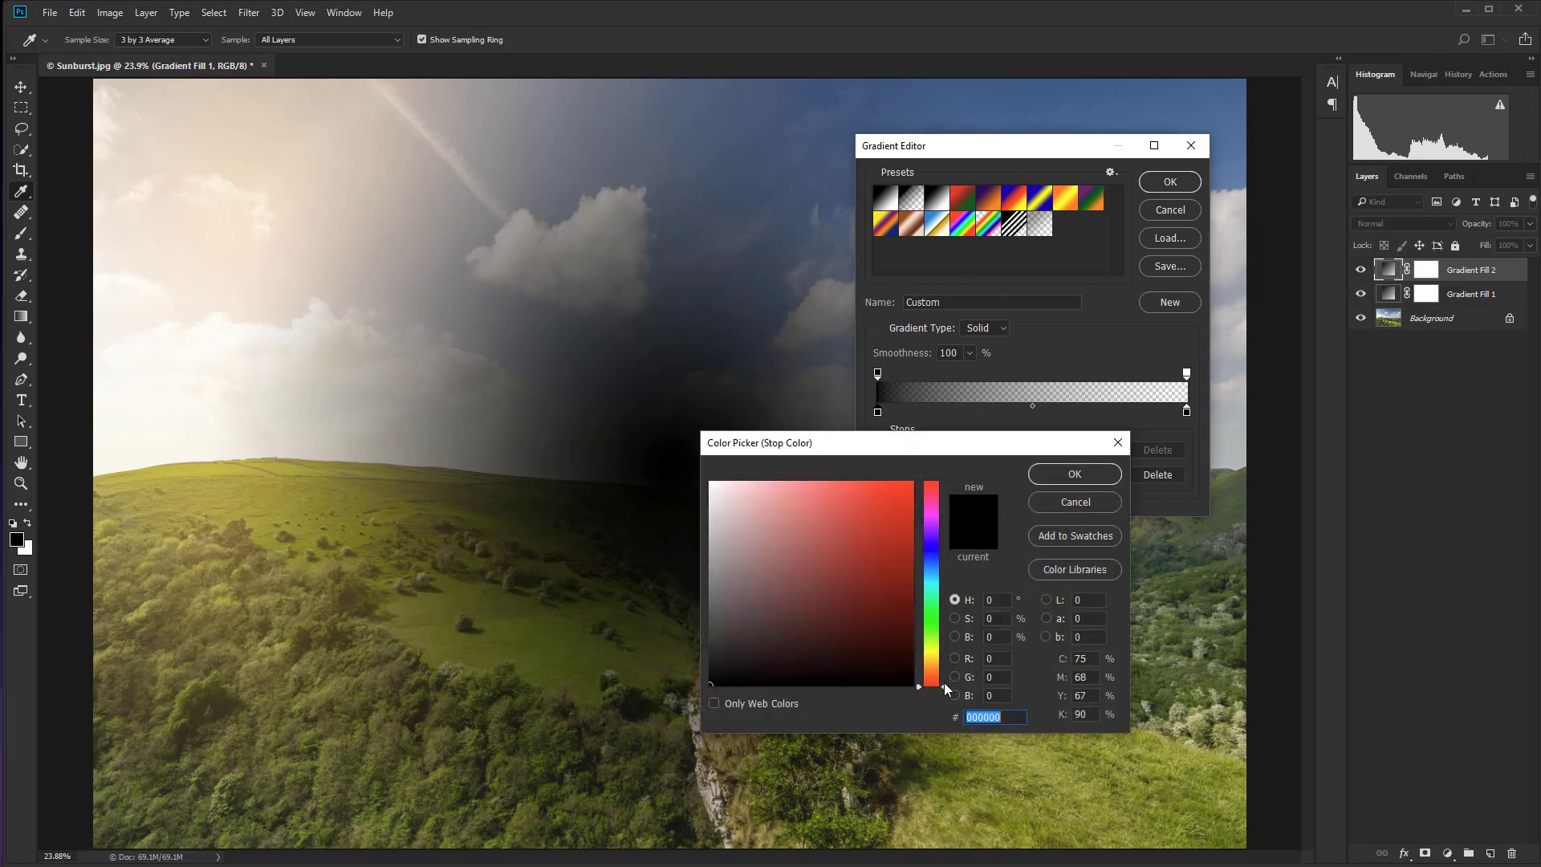
left_click_drag(944, 685, 952, 660)
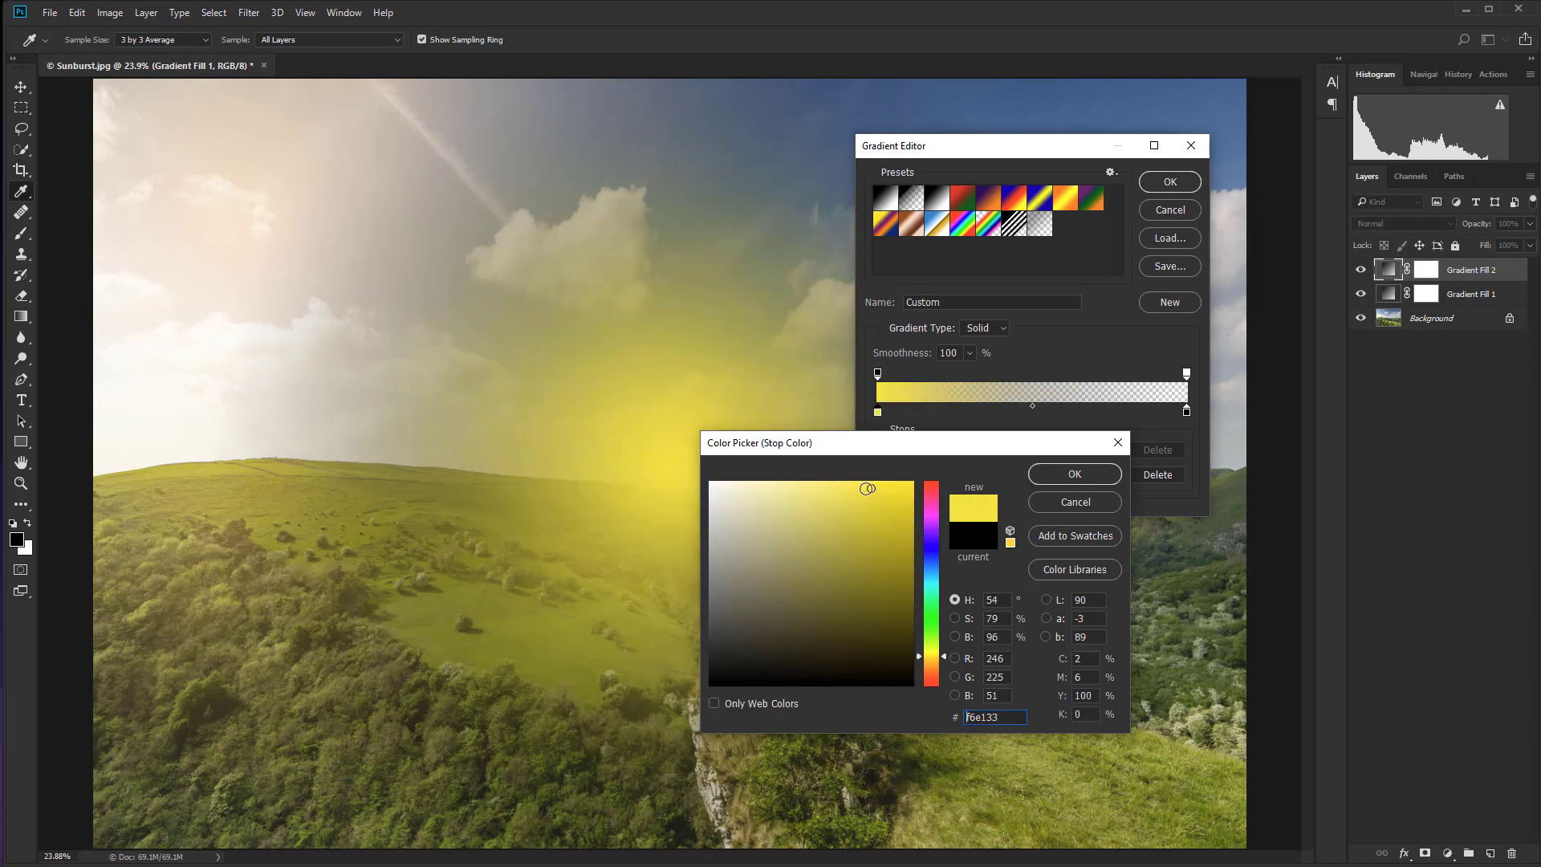
left_click(1089, 473)
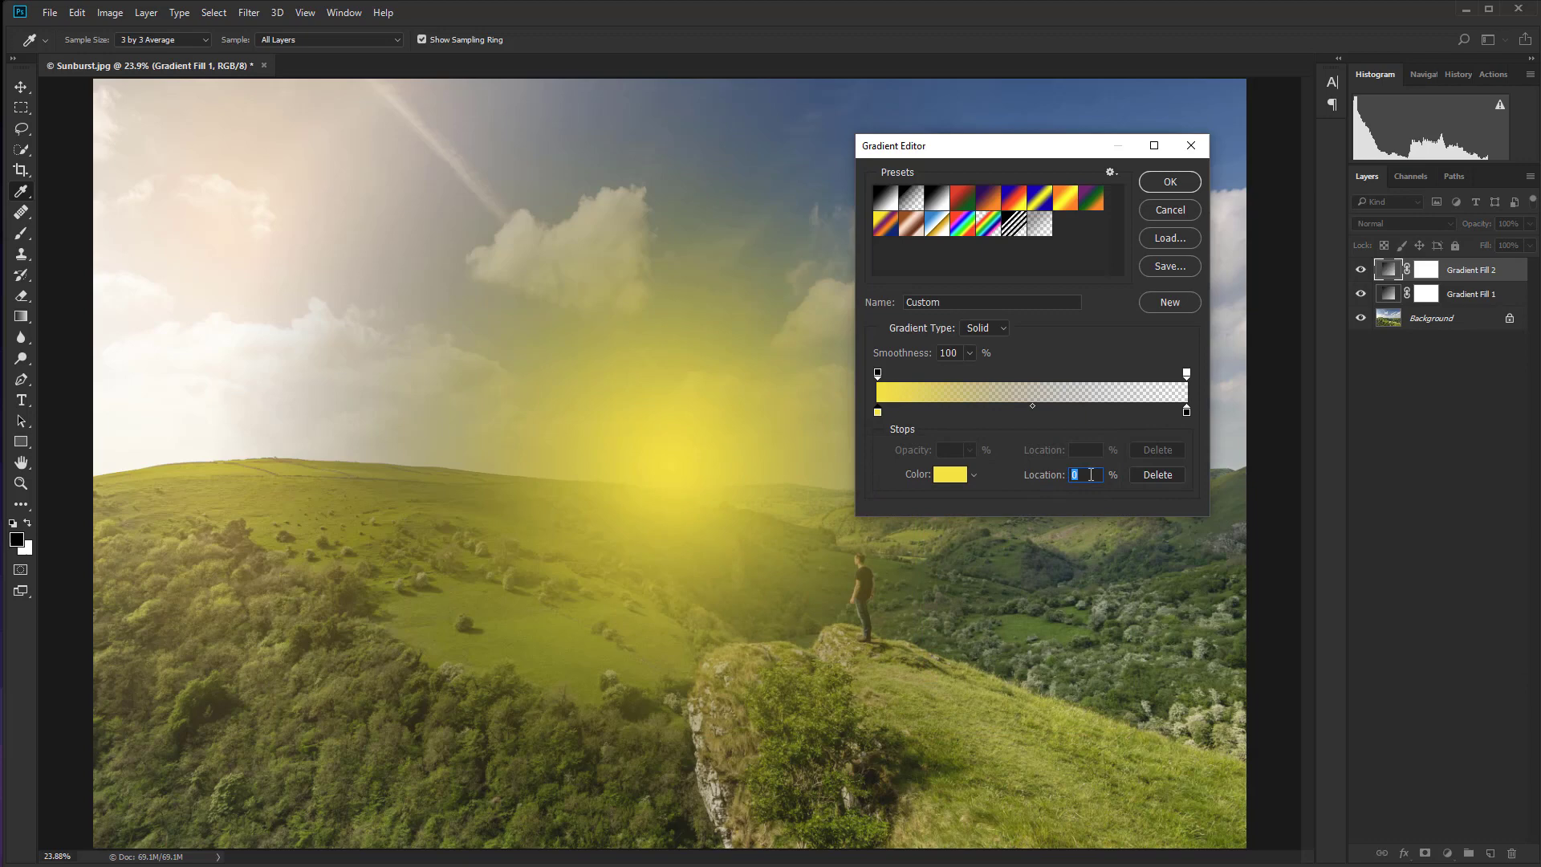
key("Return")
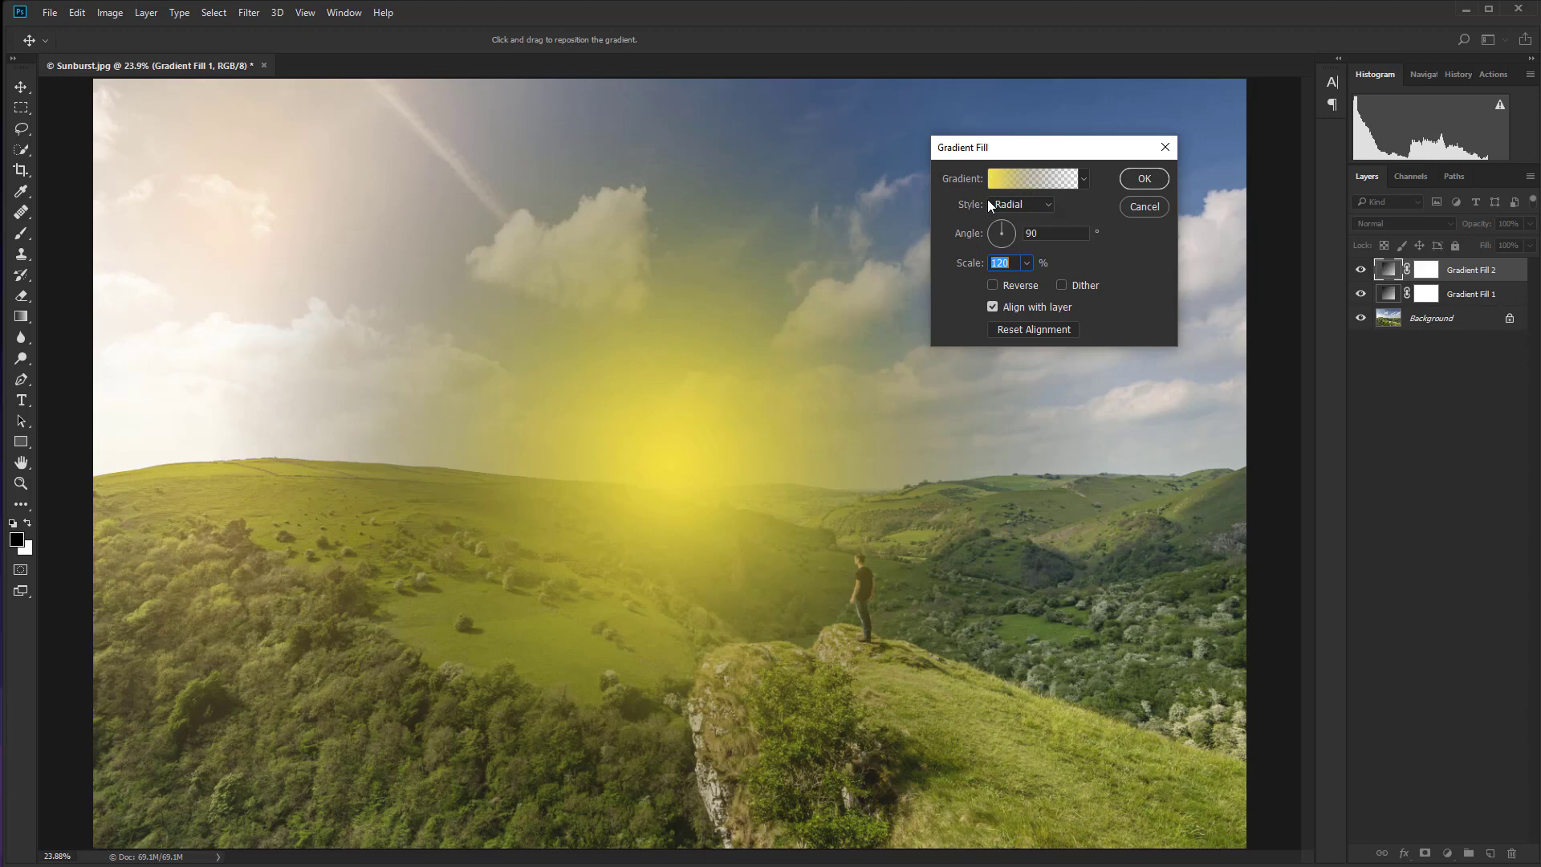
Move the yellow glow to the top-left sky, blend it in Screen mode, and compare visibility.
left_click_drag(708, 485, 181, 155)
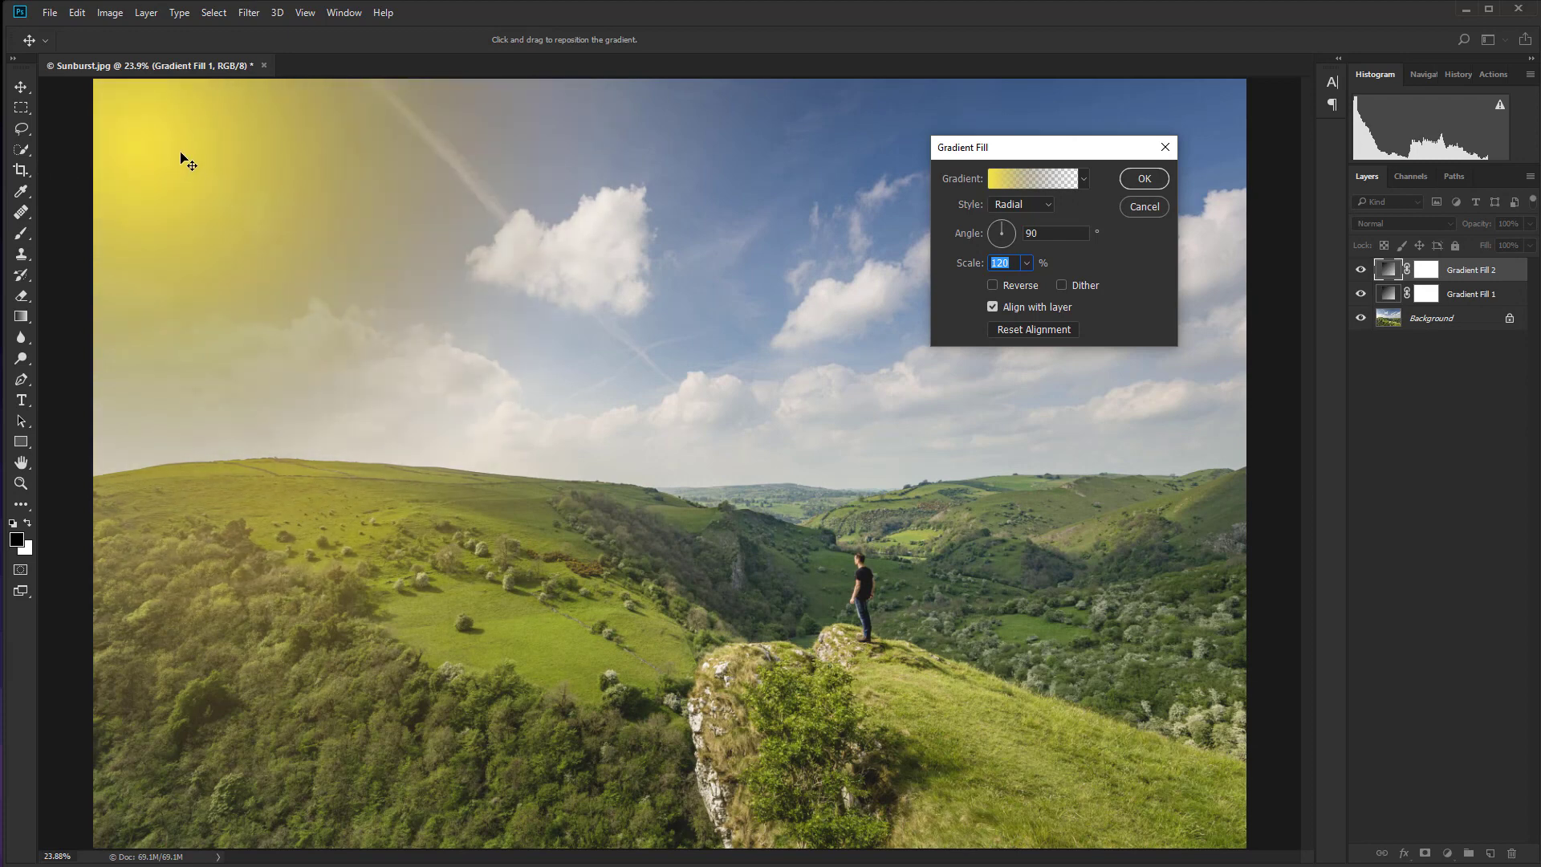
left_click(1144, 178)
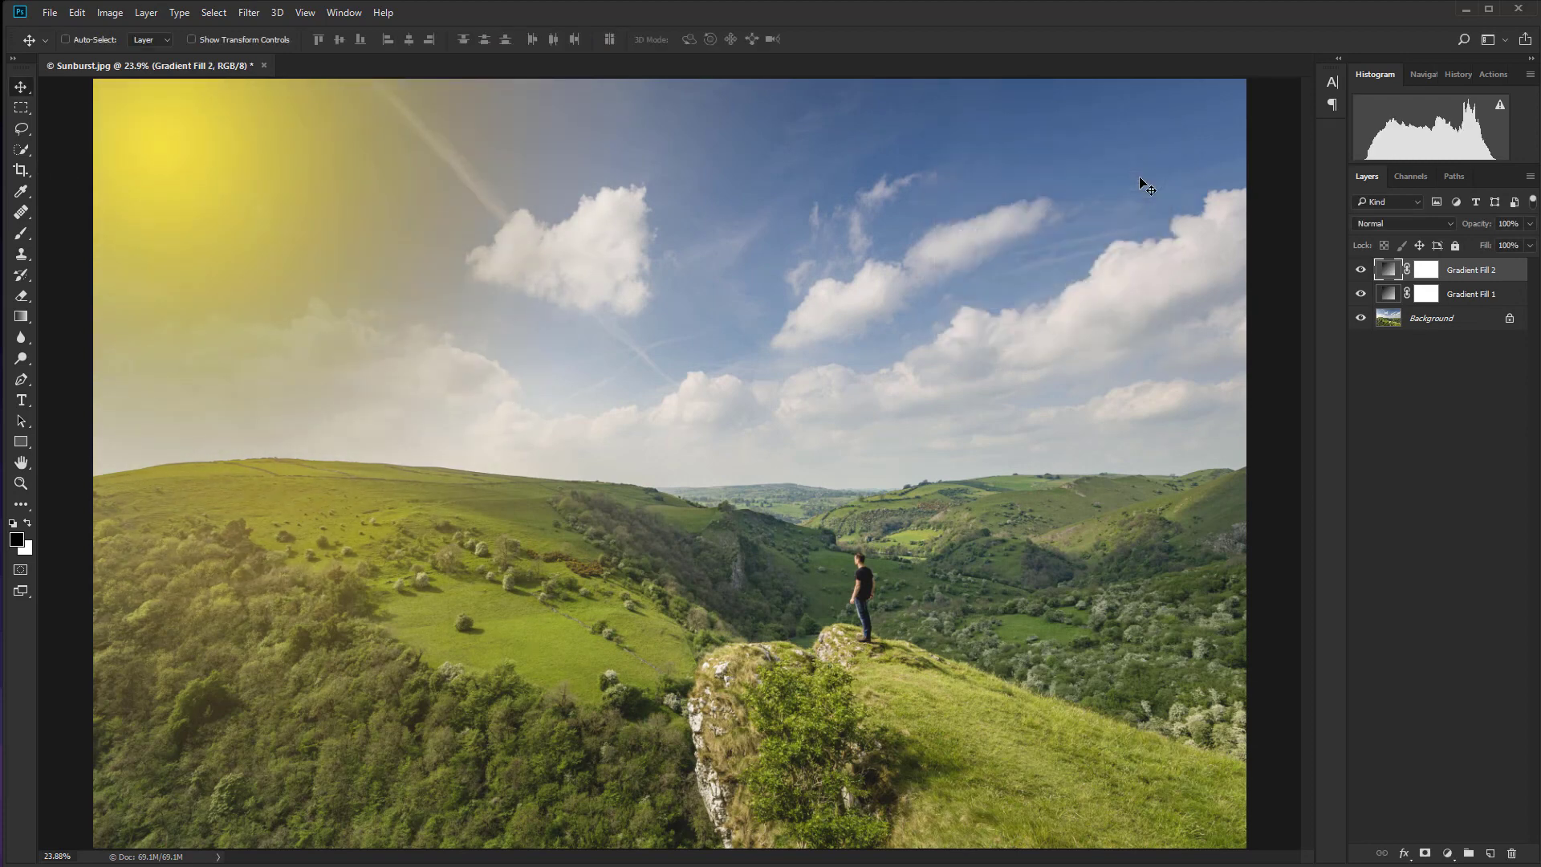
left_click(1447, 224)
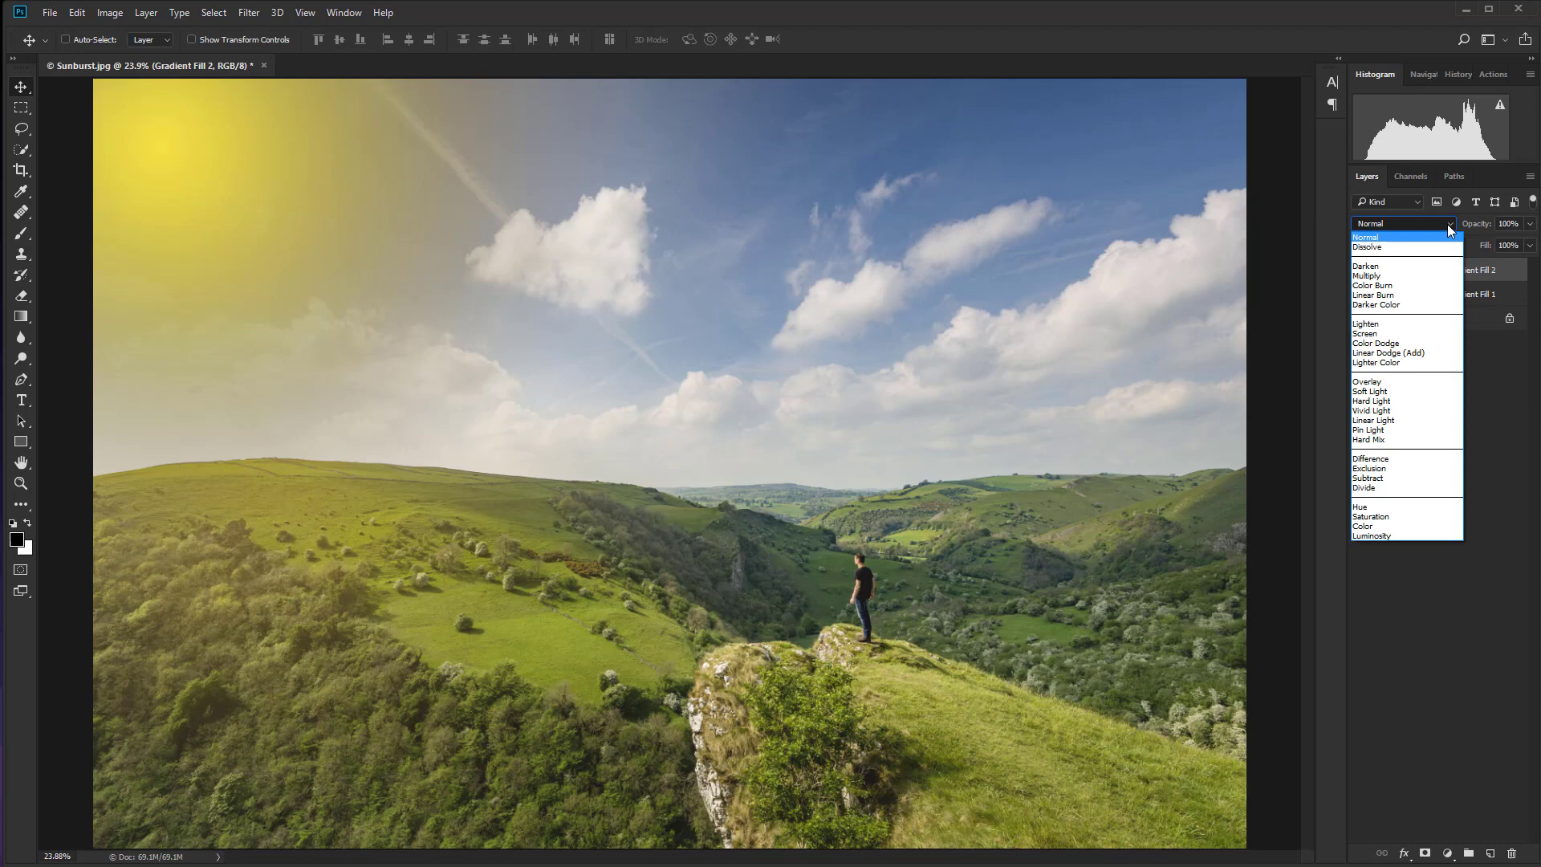
left_click(1422, 334)
left_click(1361, 270)
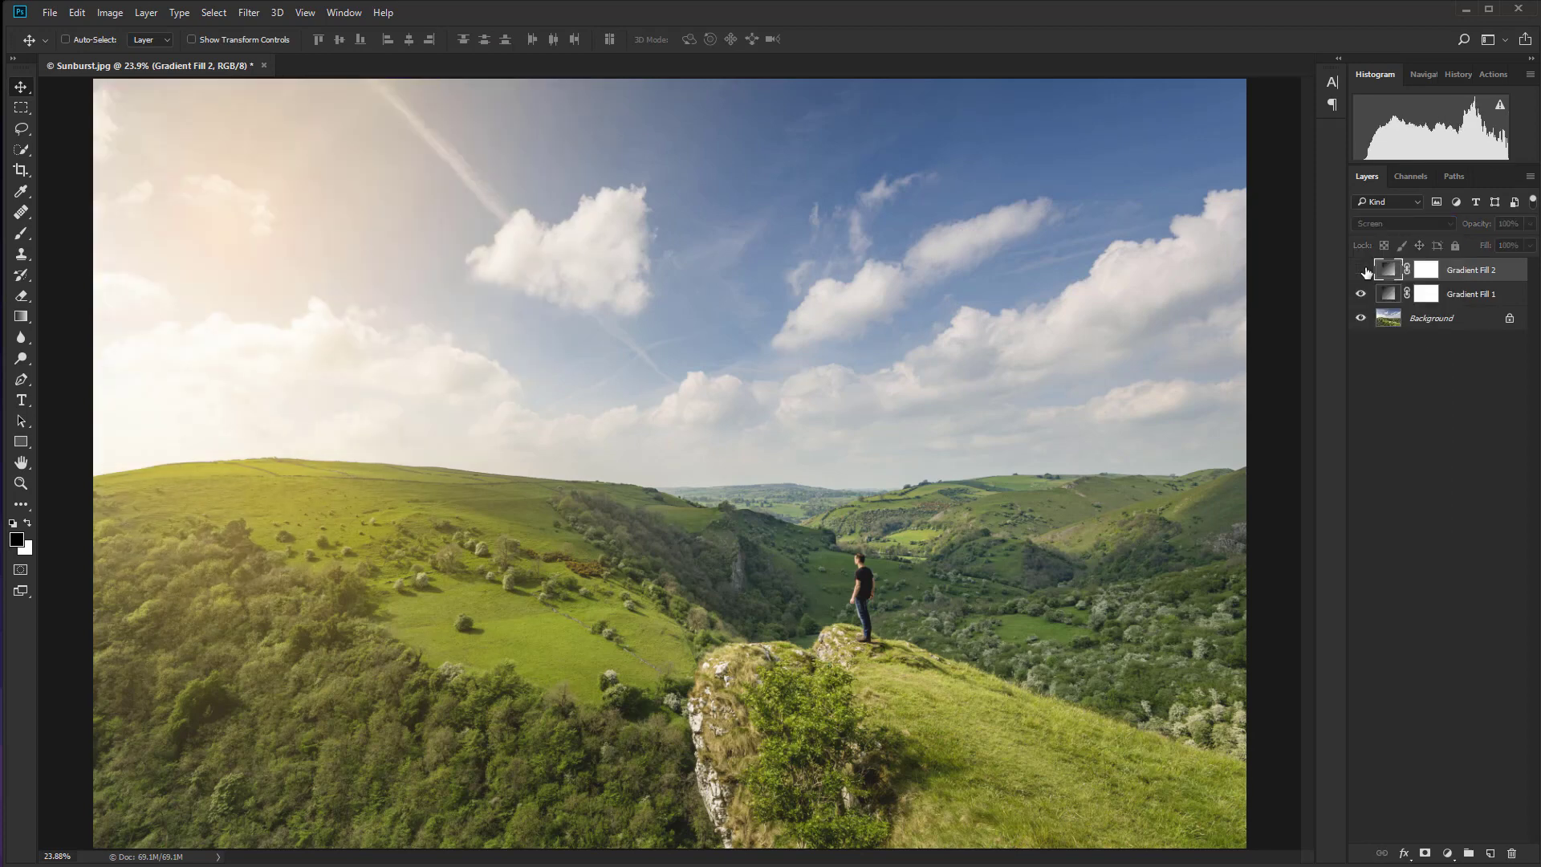
left_click(1362, 270)
left_click(1362, 271)
left_click(1362, 270)
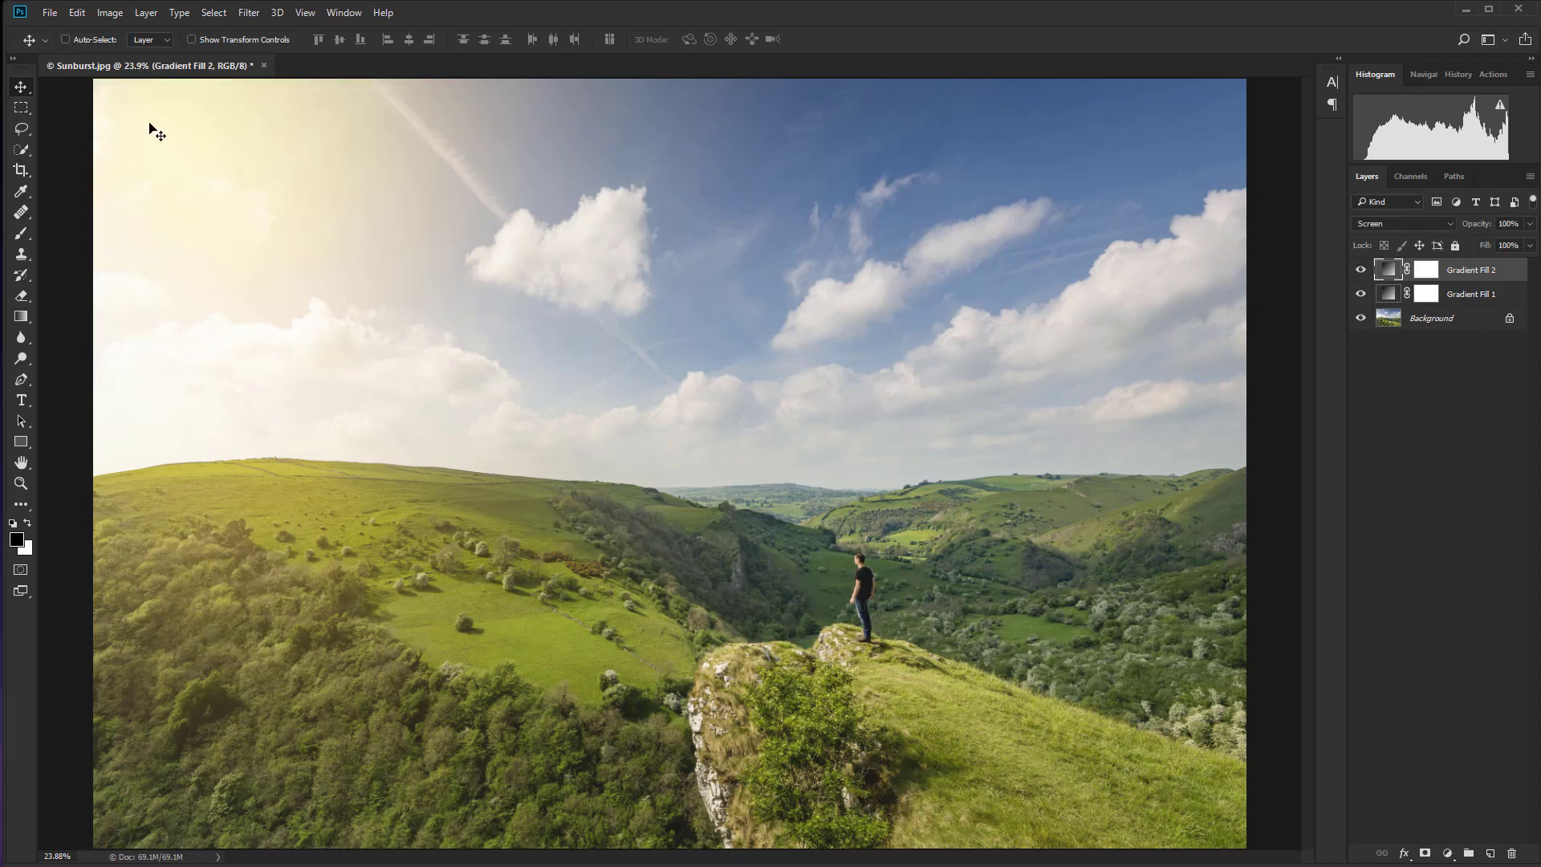
Close Gradient Fill 2's settings unchanged, then swap to white foreground and black background.
double_click(1390, 273)
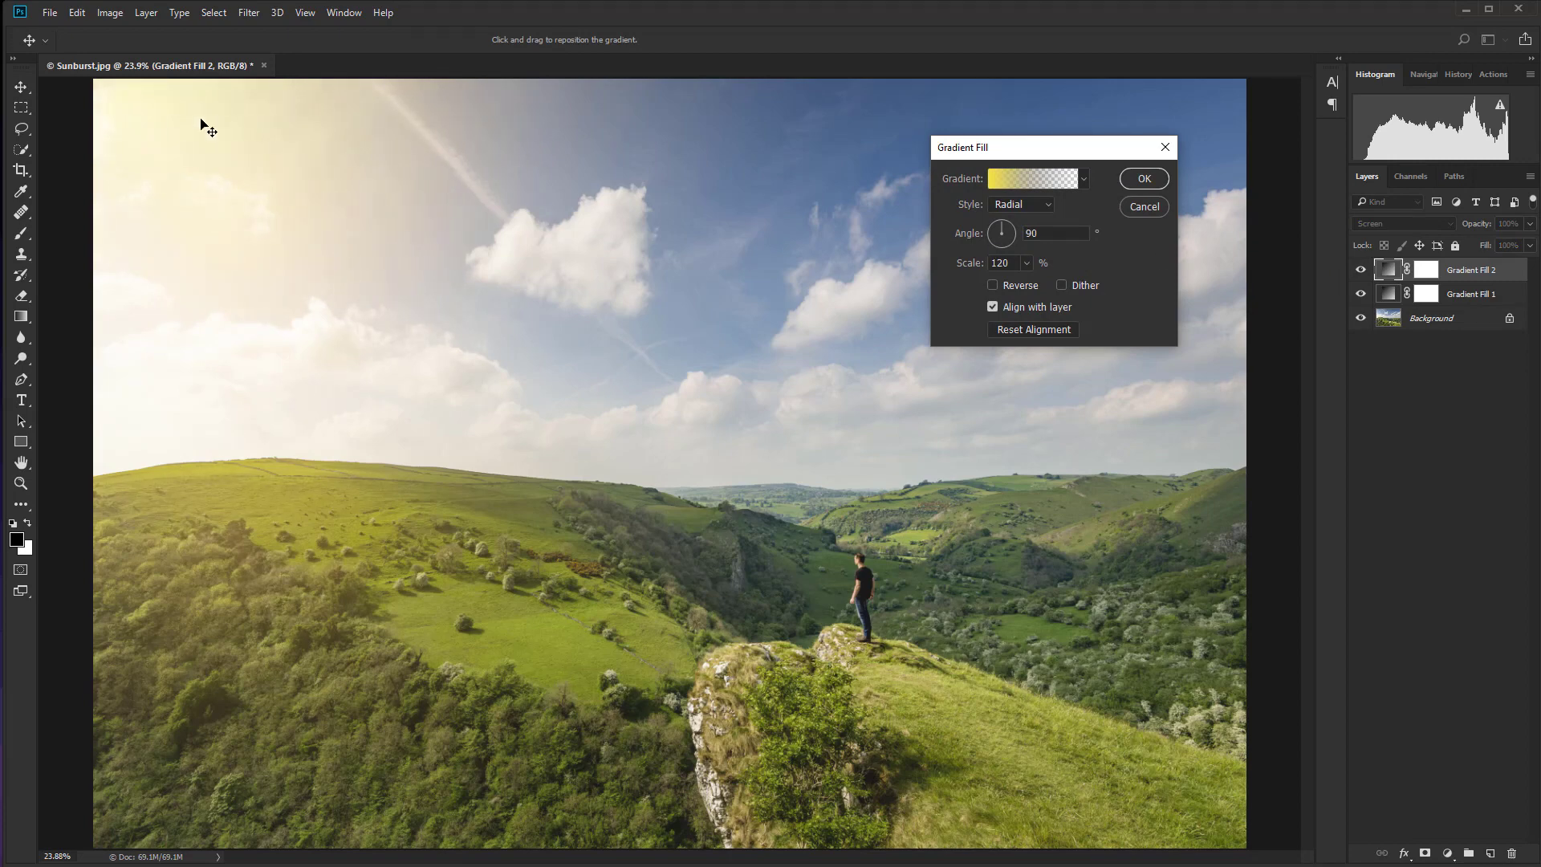
left_click(1150, 182)
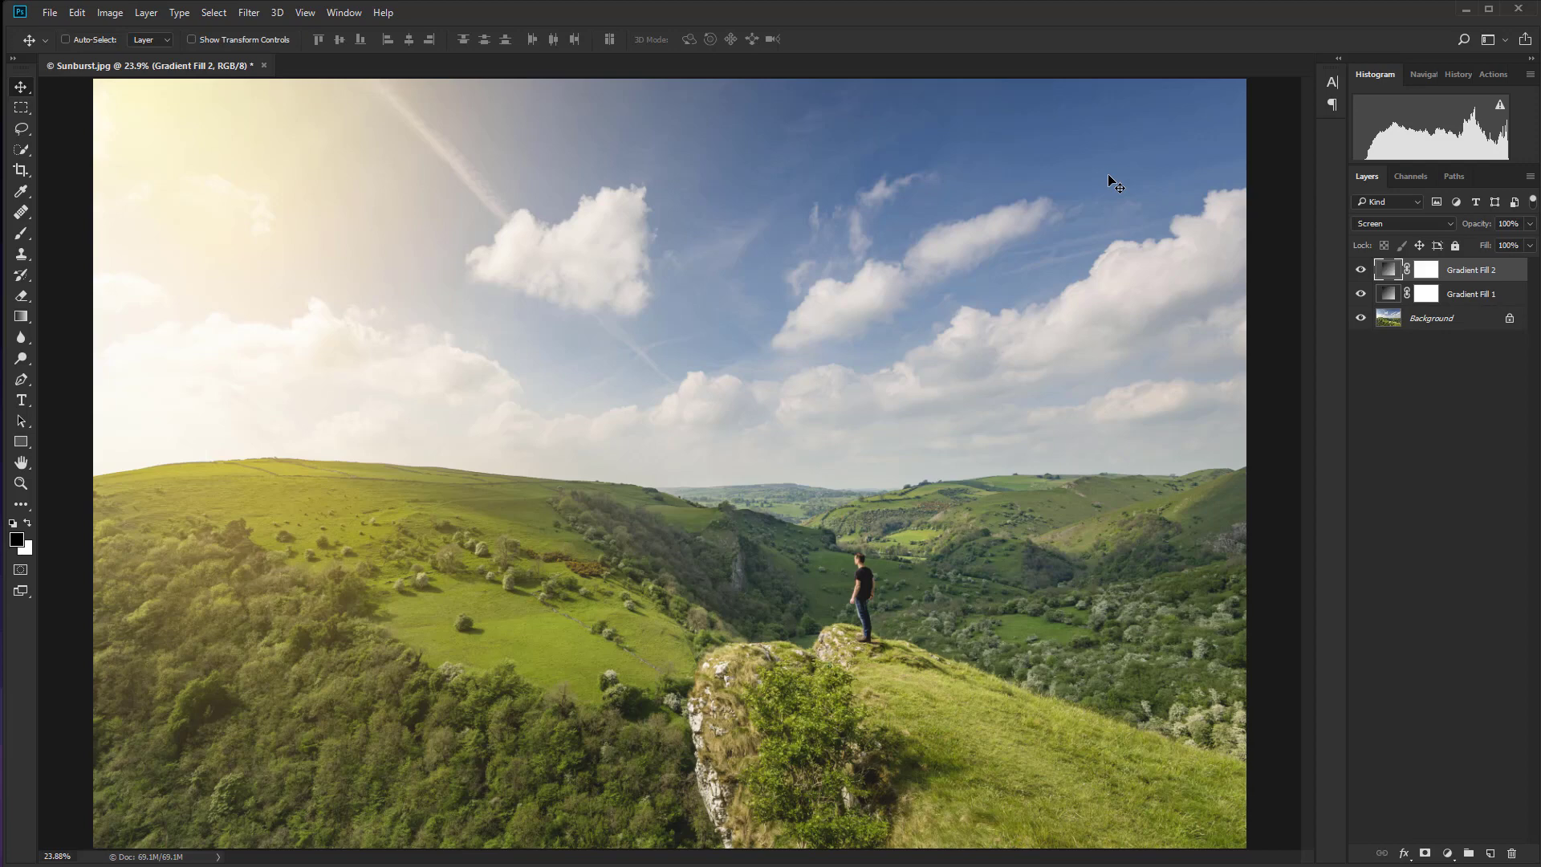
key("x")
key("x")
key("x")
Add Gradient Fill 3 as a white radial glow at 80% scale in the top-left corner.
left_click(1447, 854)
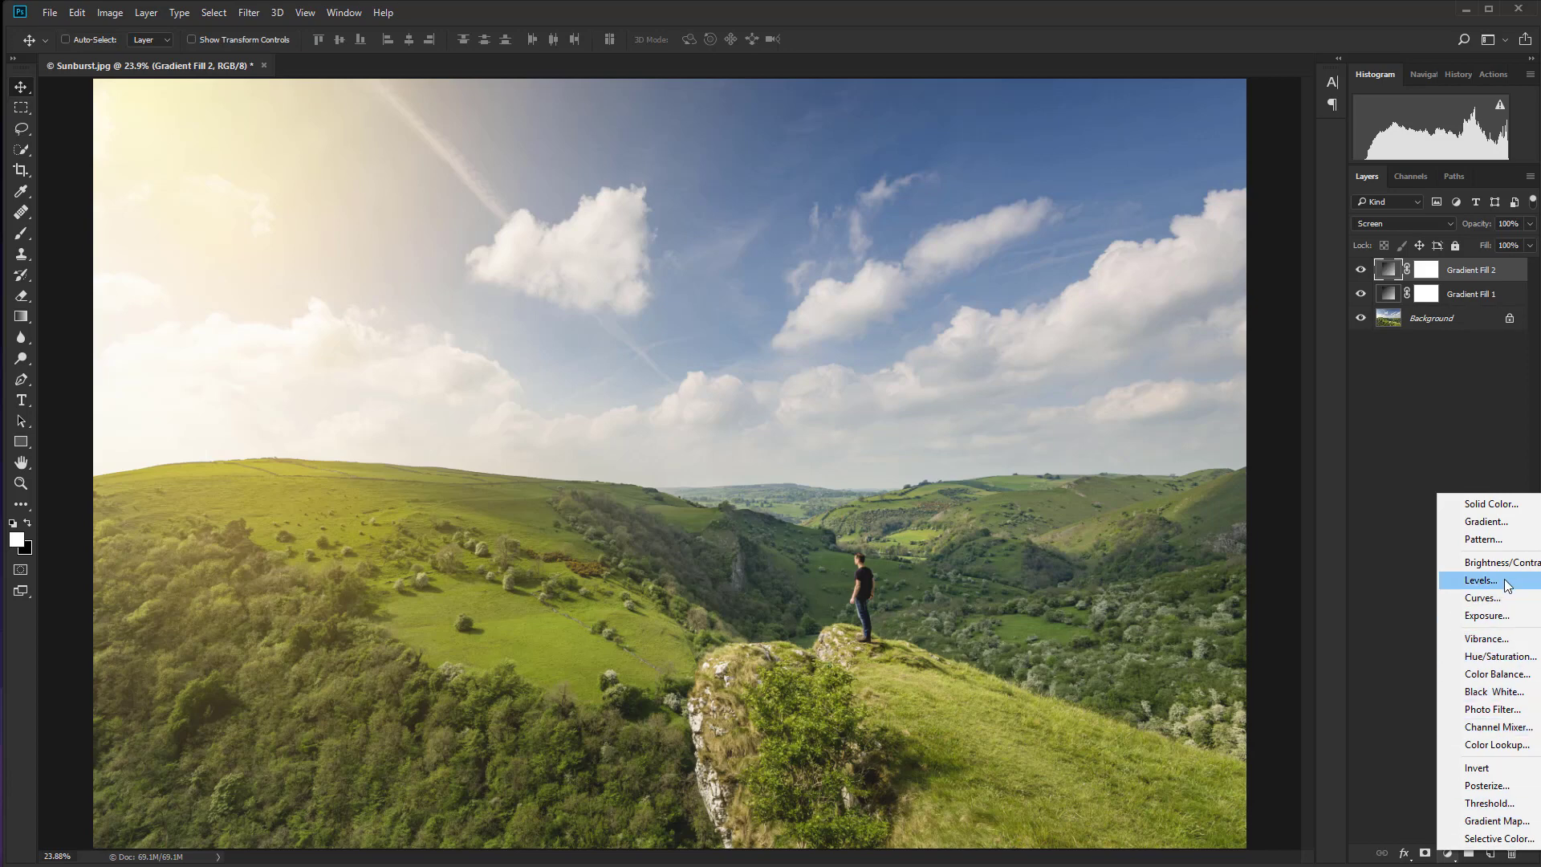
left_click(1486, 521)
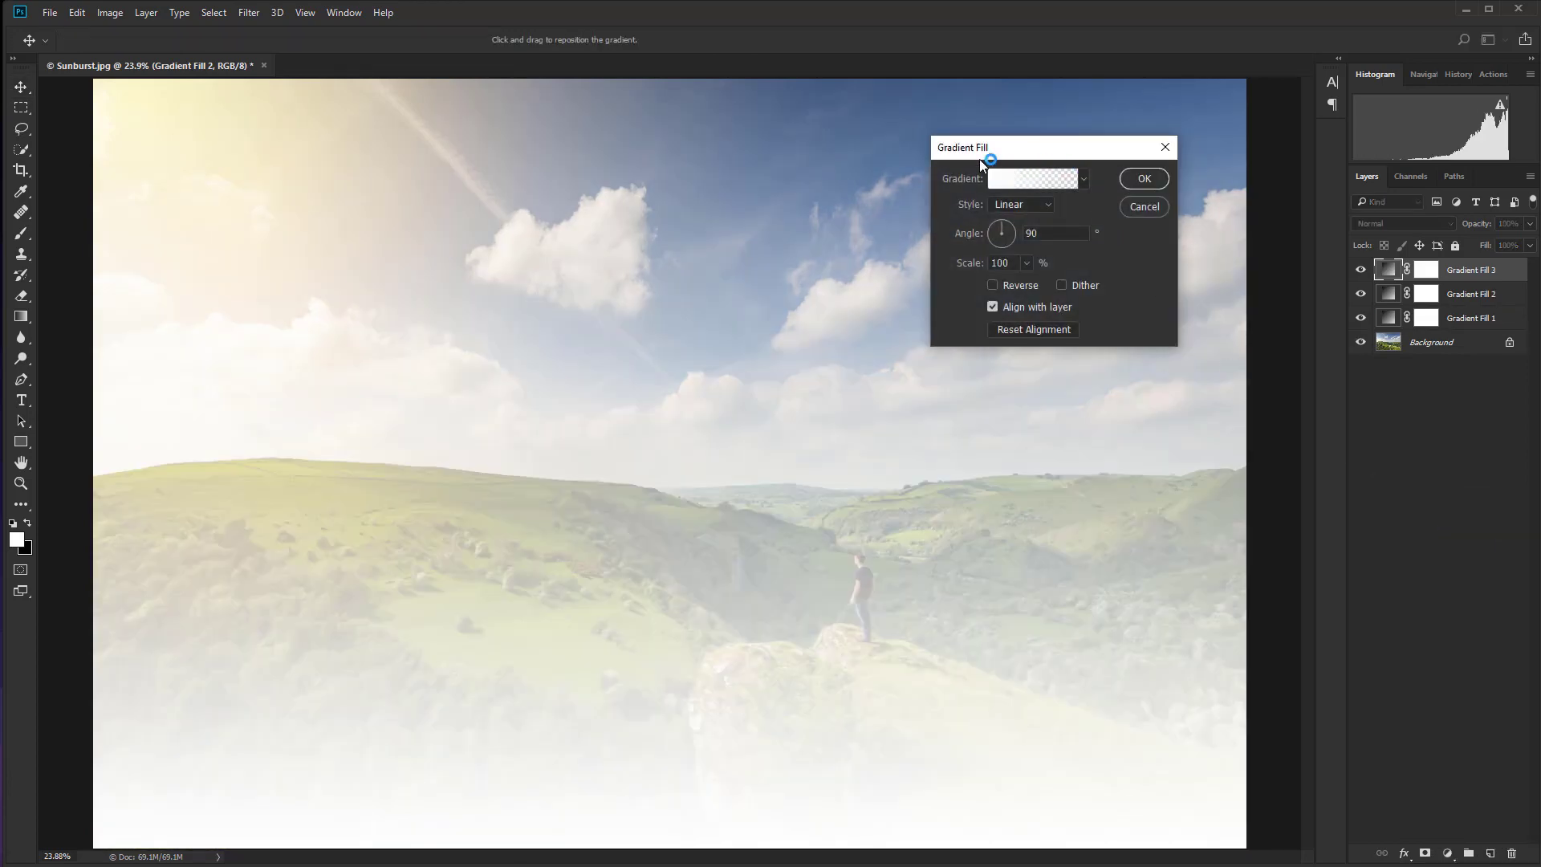
left_click(1035, 205)
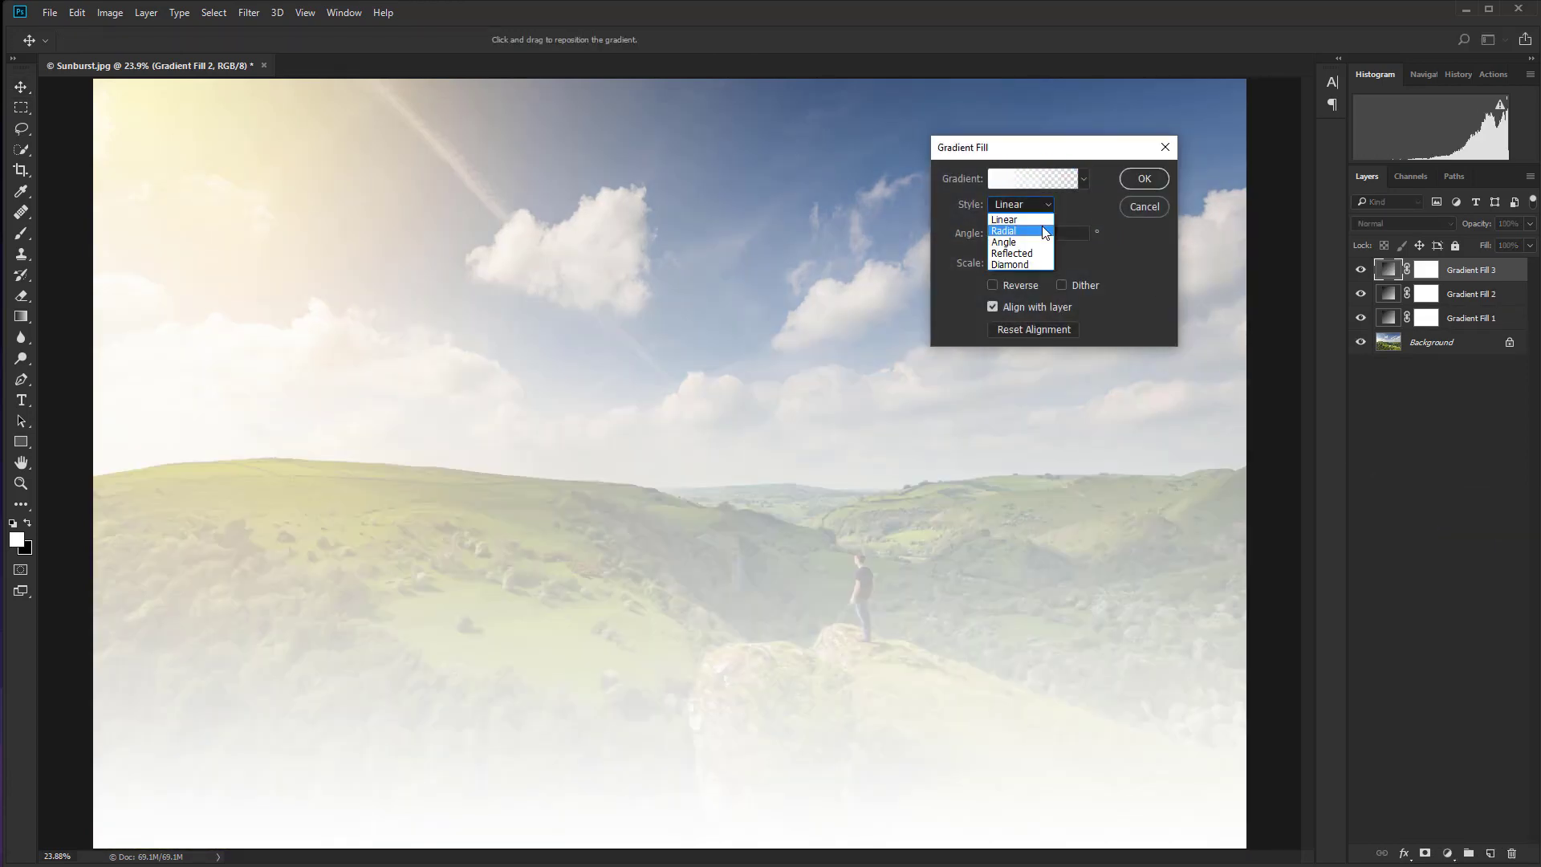
left_click(1044, 231)
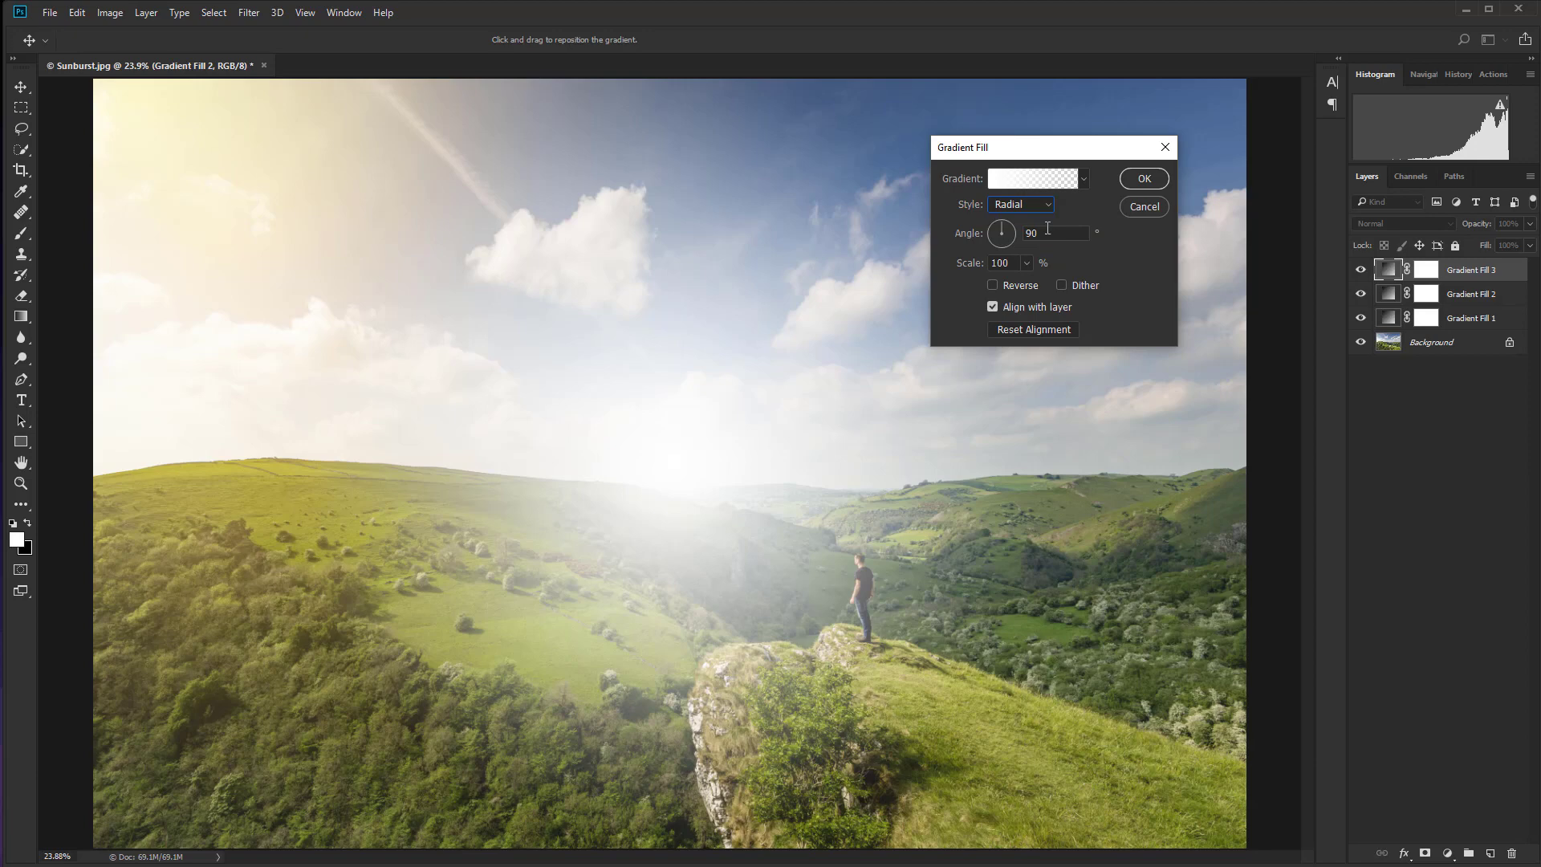
left_click_drag(1006, 262, 992, 262)
type("80")
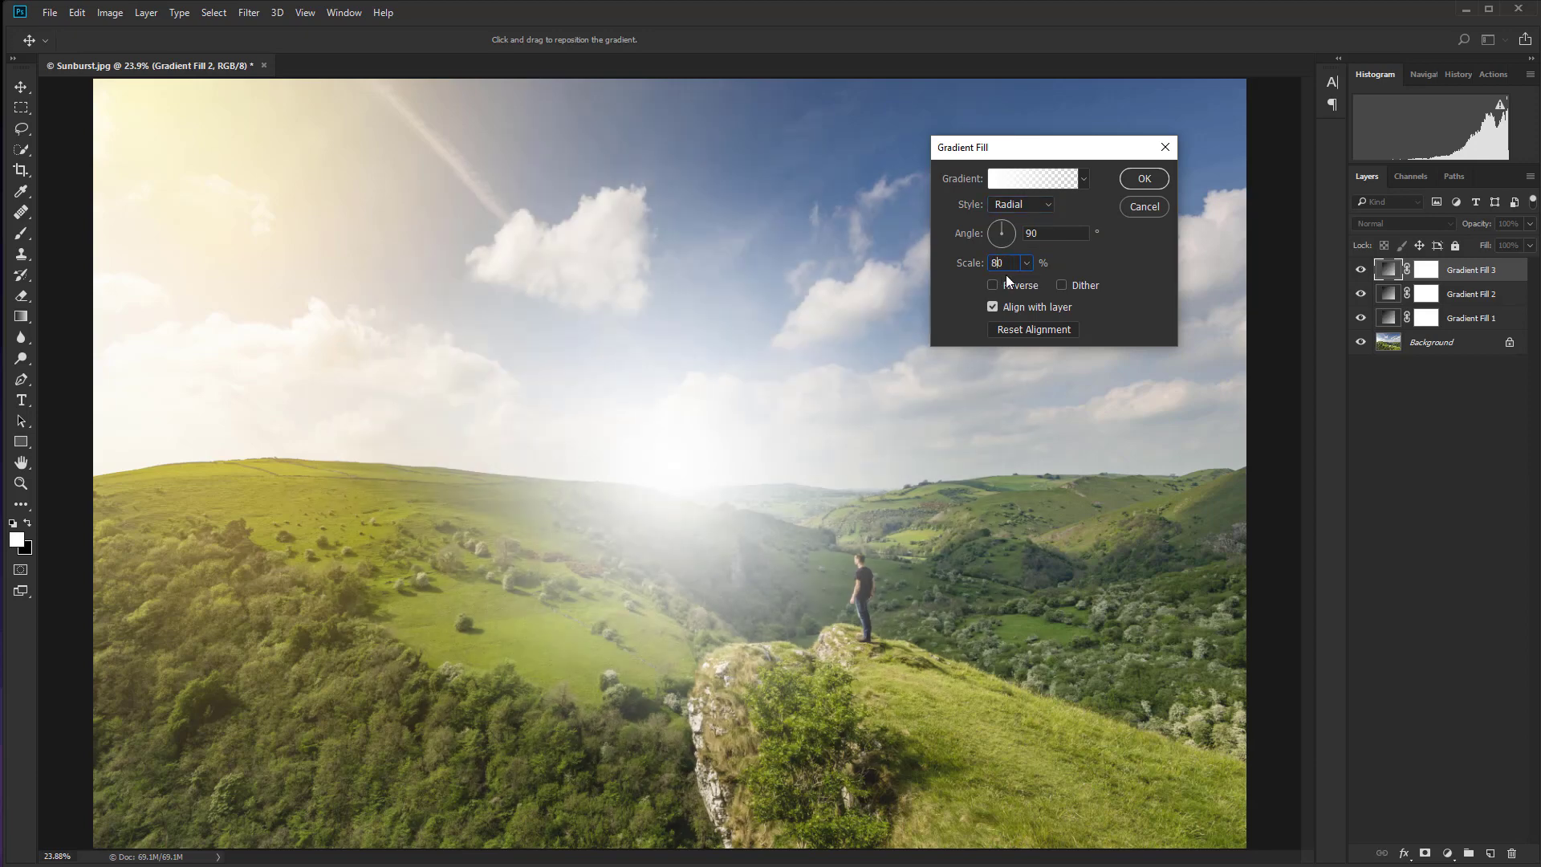
left_click_drag(698, 473, 124, 120)
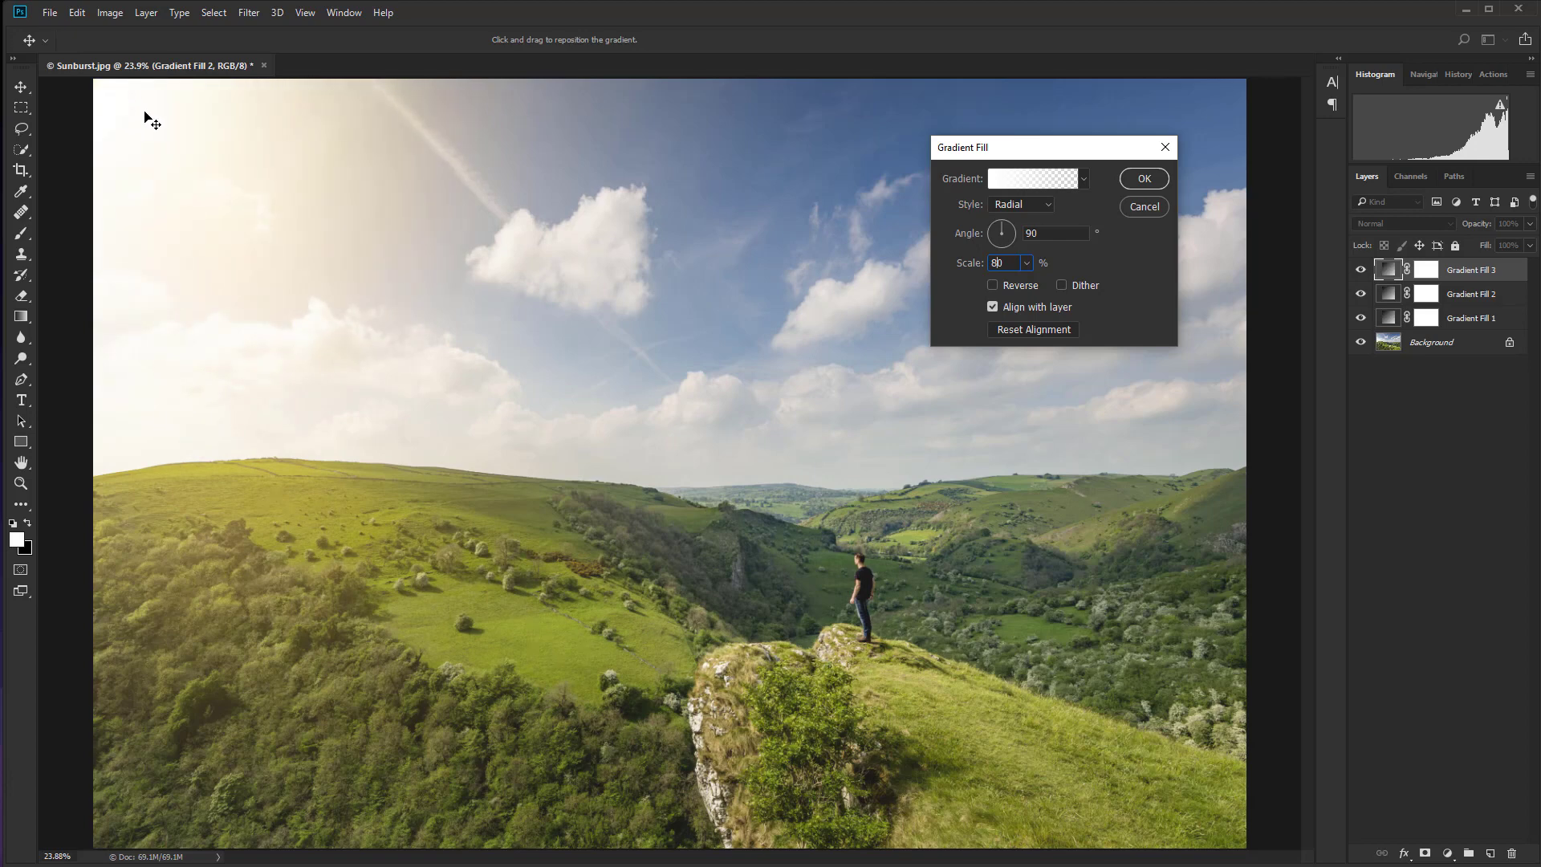
left_click(1144, 180)
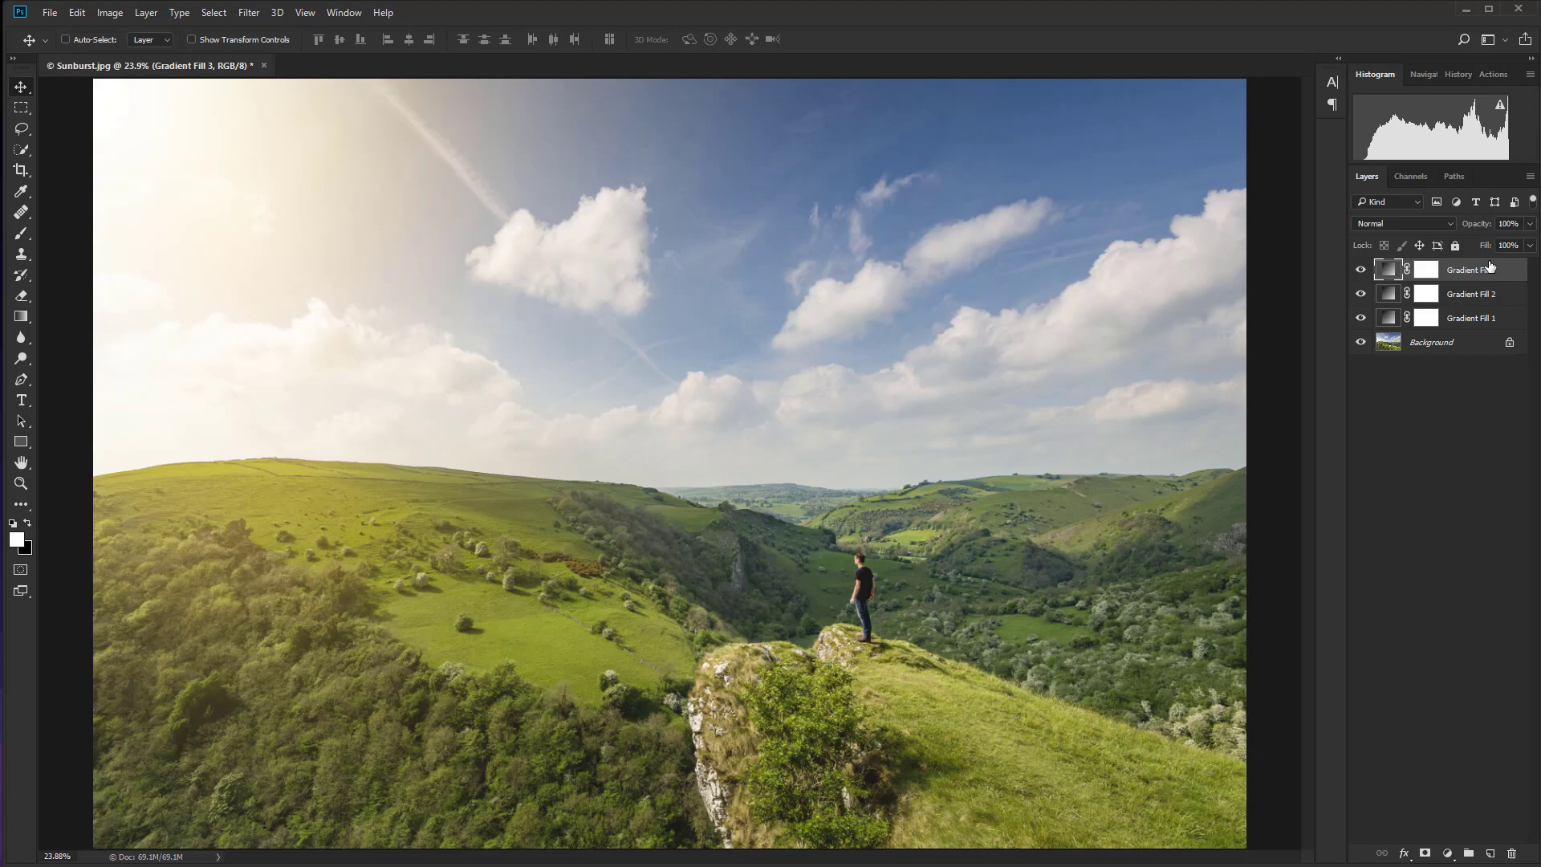
Group the three gradient fill layers and name the group 'Gradients'.
left_click(1489, 321, "shift")
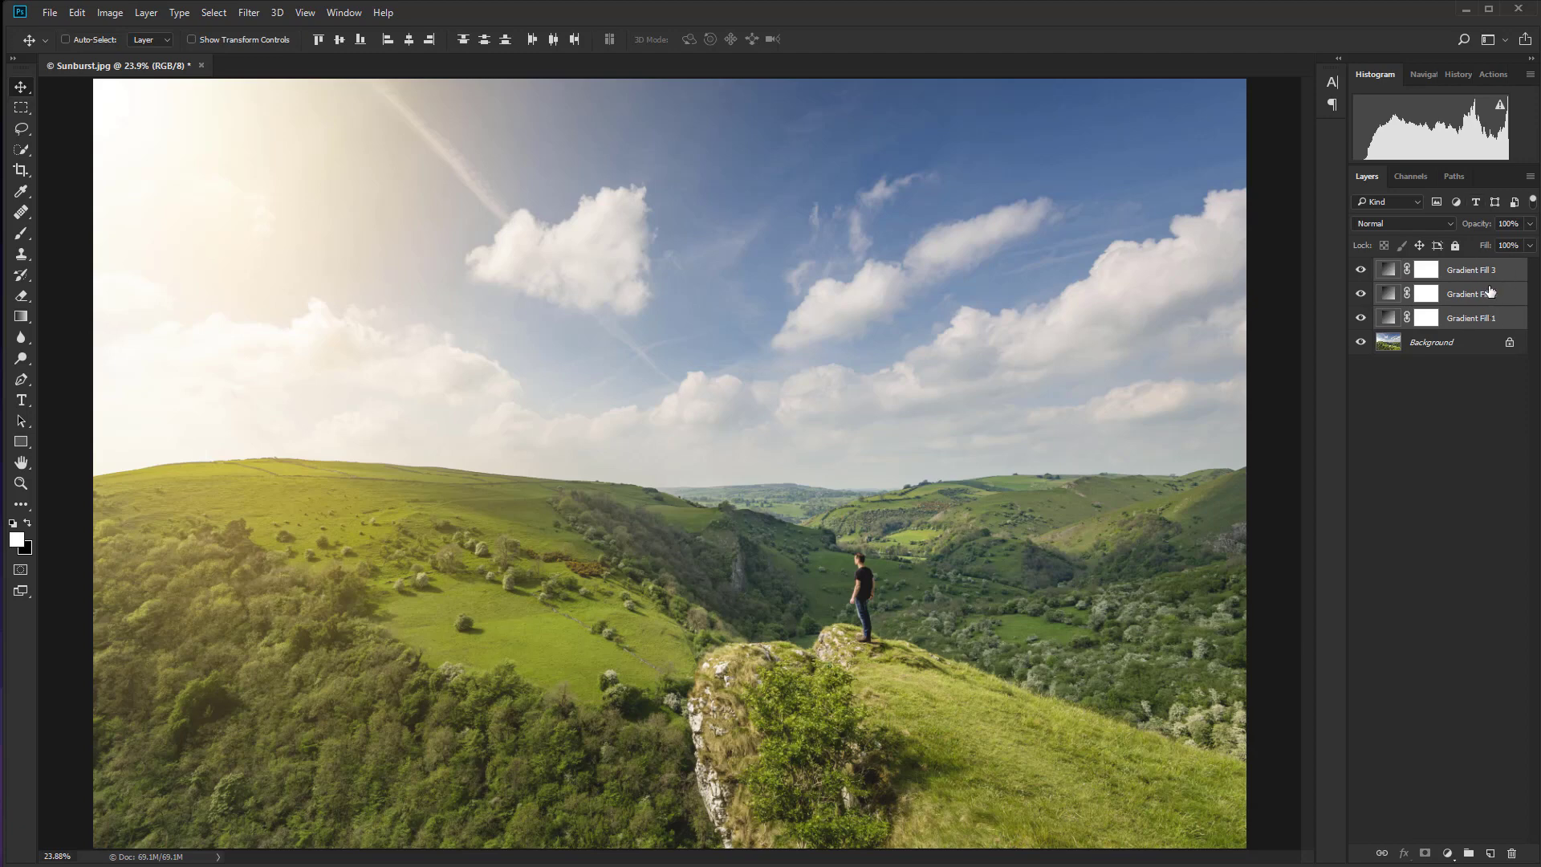
key("ctrl+g")
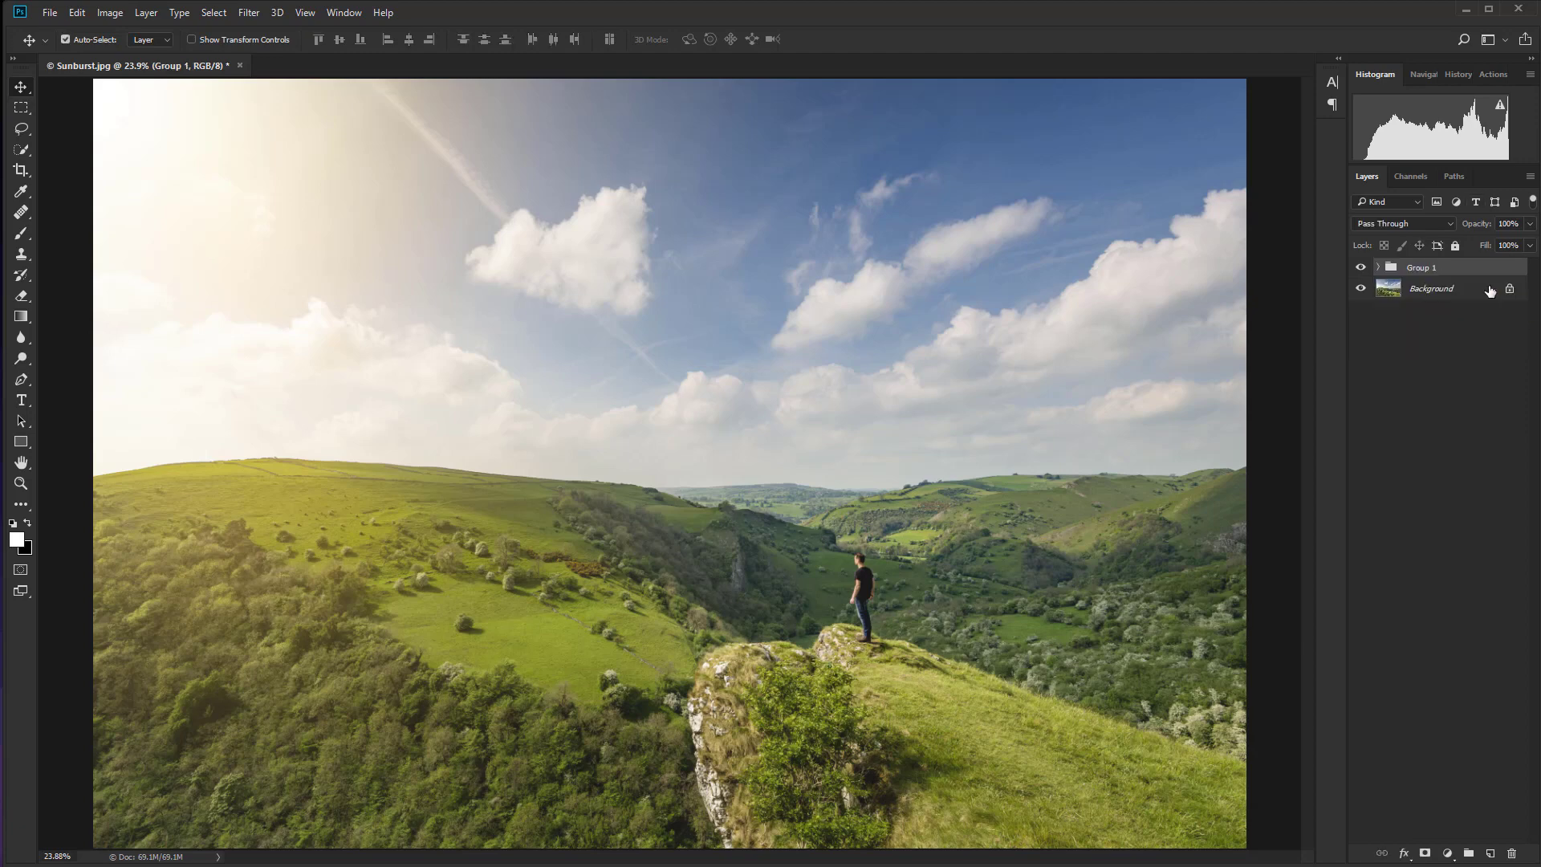
double_click(1431, 265)
type("Gradients")
key("Return")
Set the Gradients group to 80% opacity and toggle its visibility to compare.
left_click(1530, 224)
left_click_drag(1532, 243, 1514, 243)
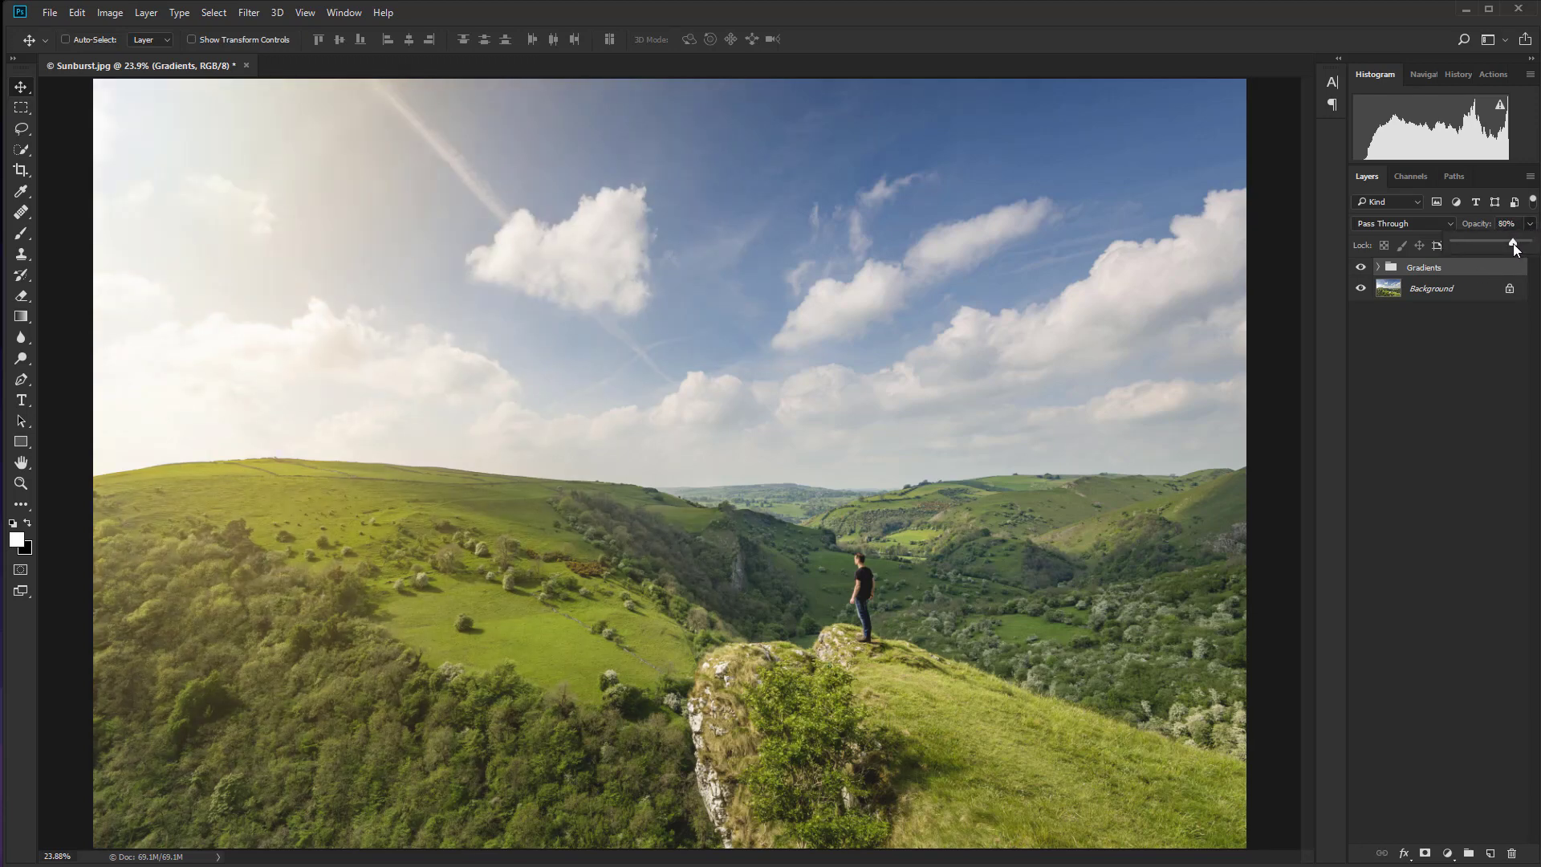
left_click(1361, 268)
left_click(1361, 268)
left_click(1361, 268)
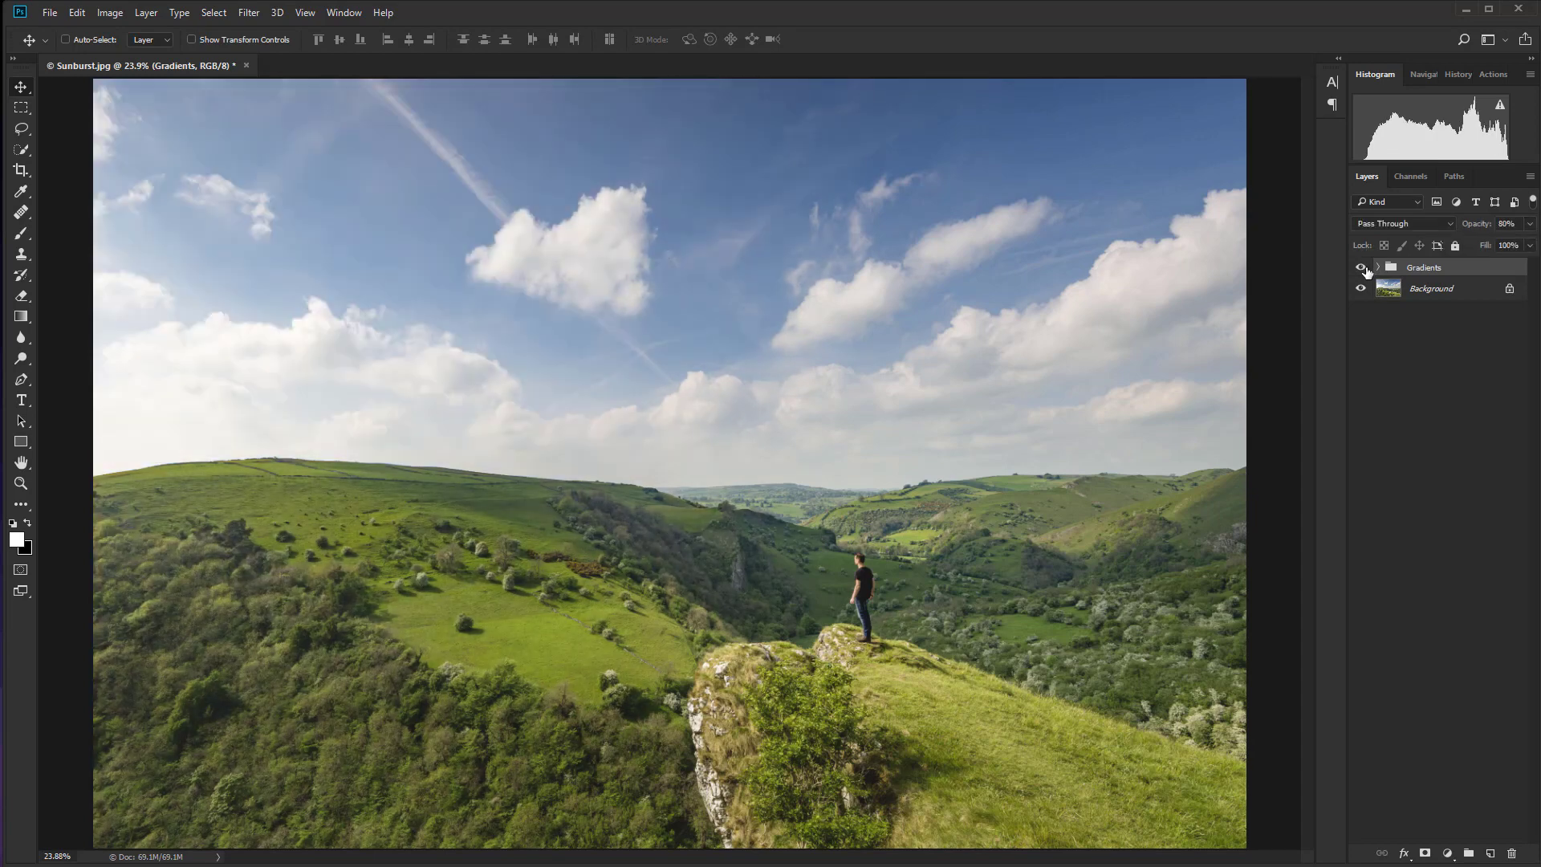
left_click(1361, 268)
left_click(1361, 268)
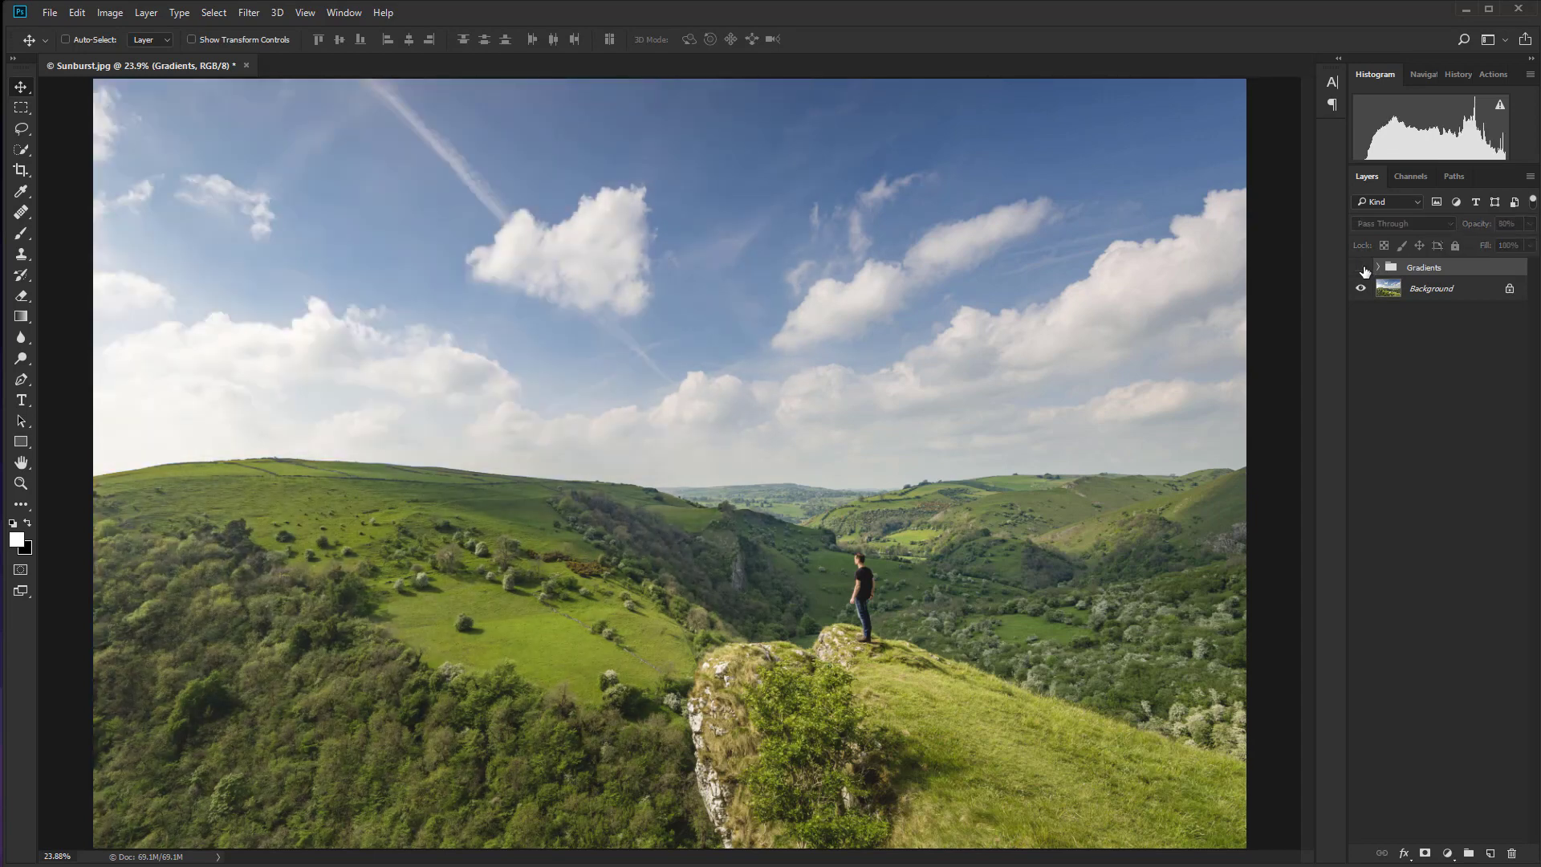
left_click(1361, 268)
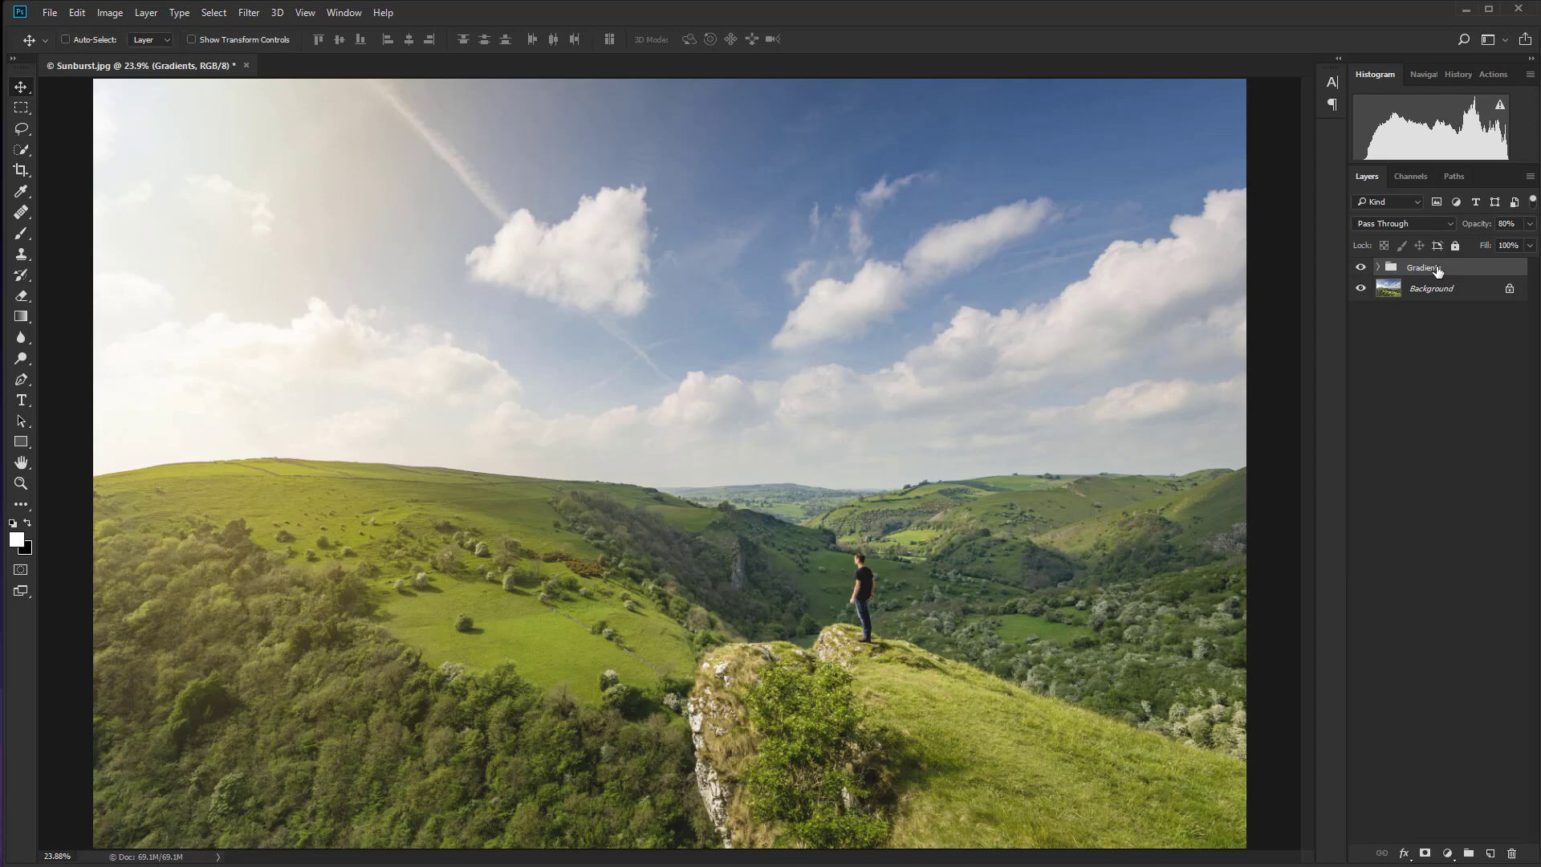
Create Layer 1 in Overlay mode, filled with 50% neutral gray, above Gradients.
key("ctrl")
key("ctrl+shift+n")
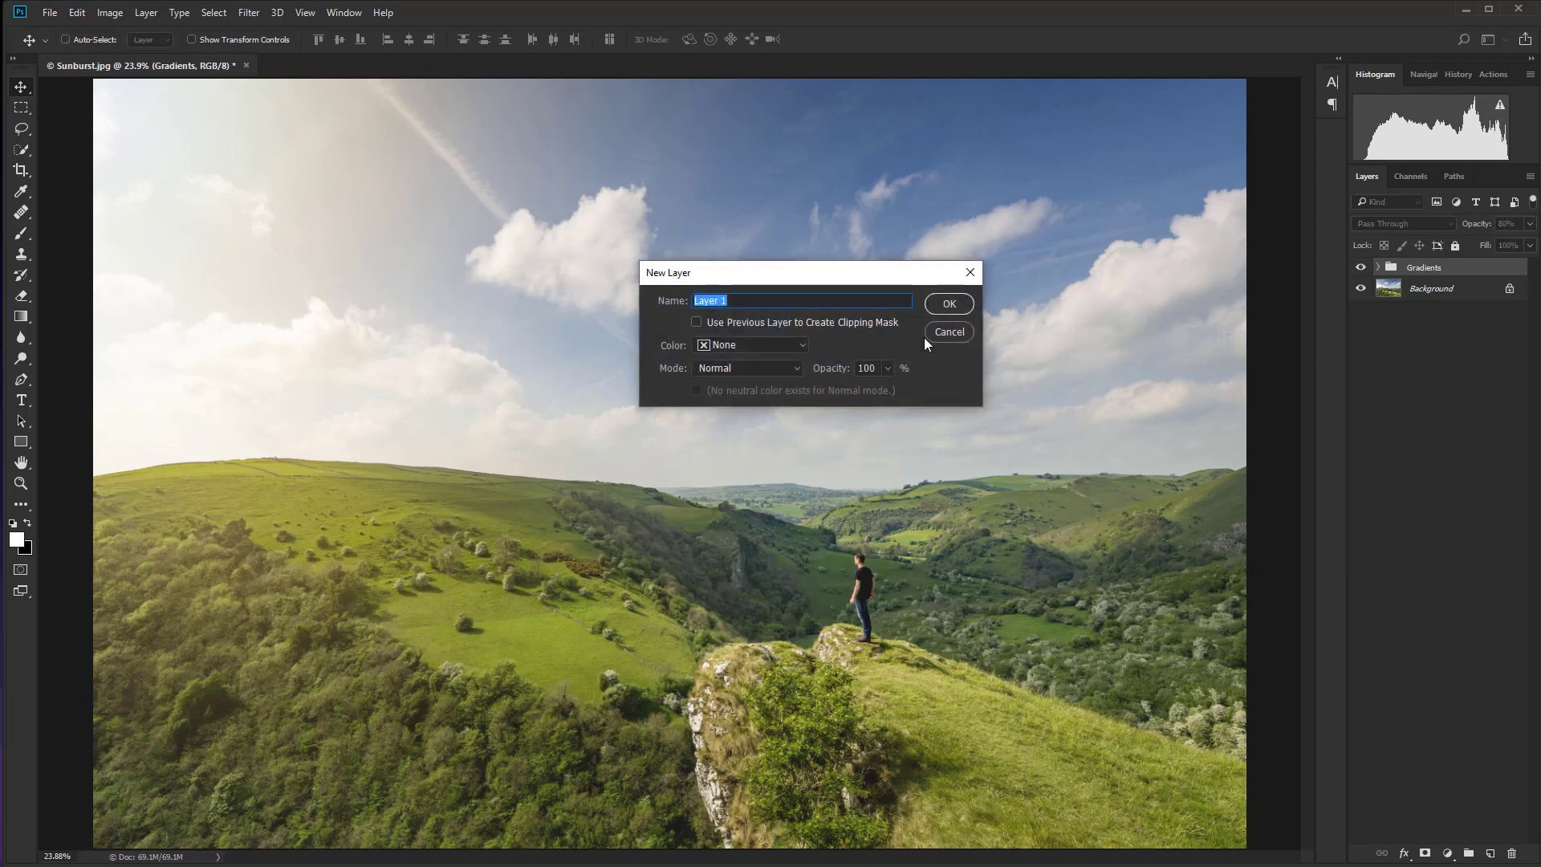
left_click(798, 367)
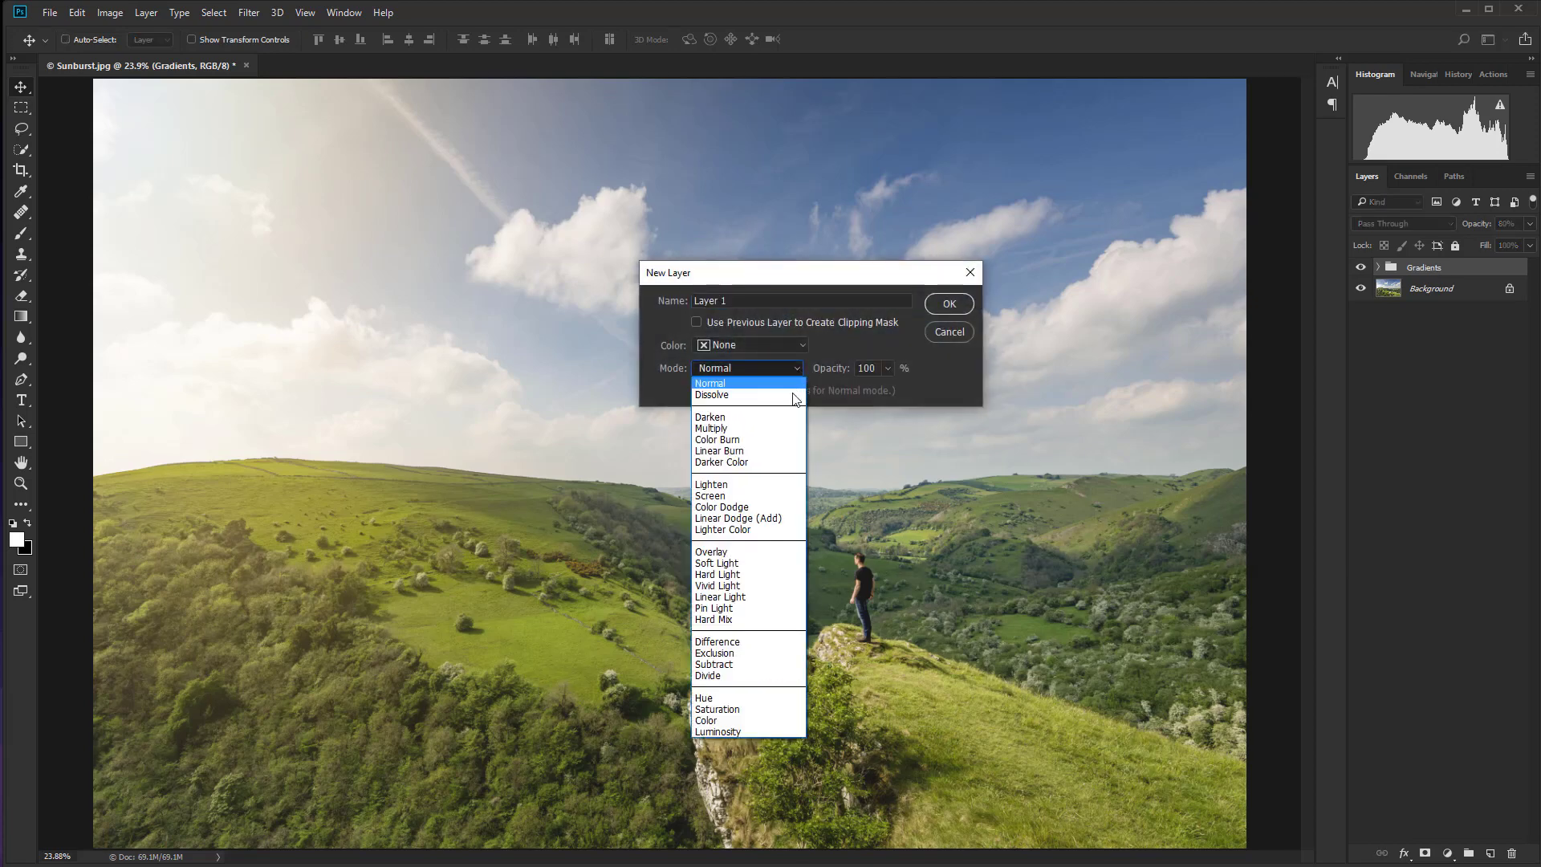
left_click(791, 552)
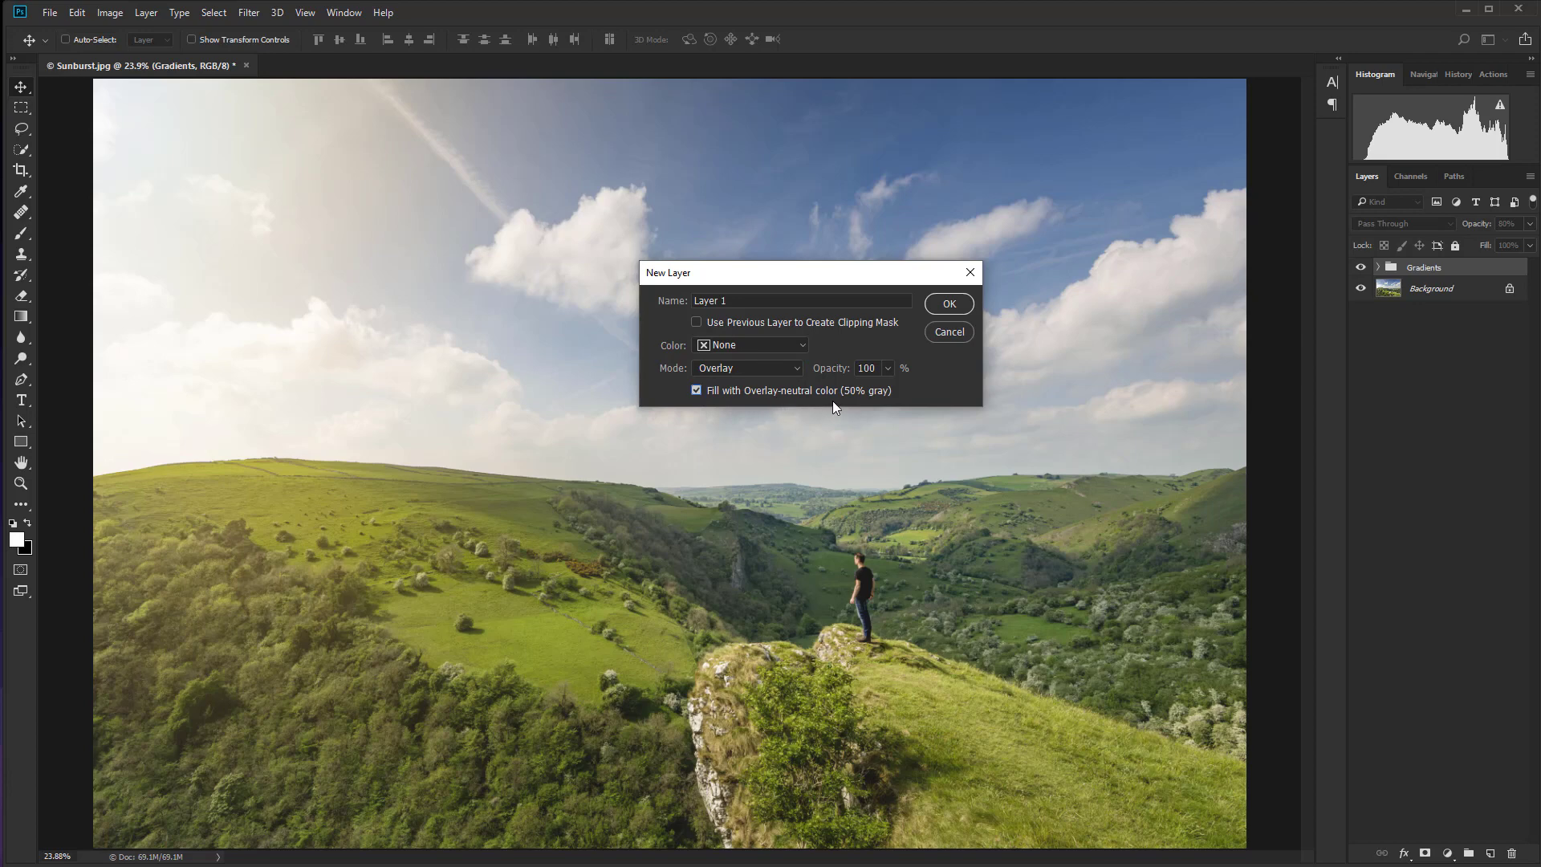
left_click(955, 305)
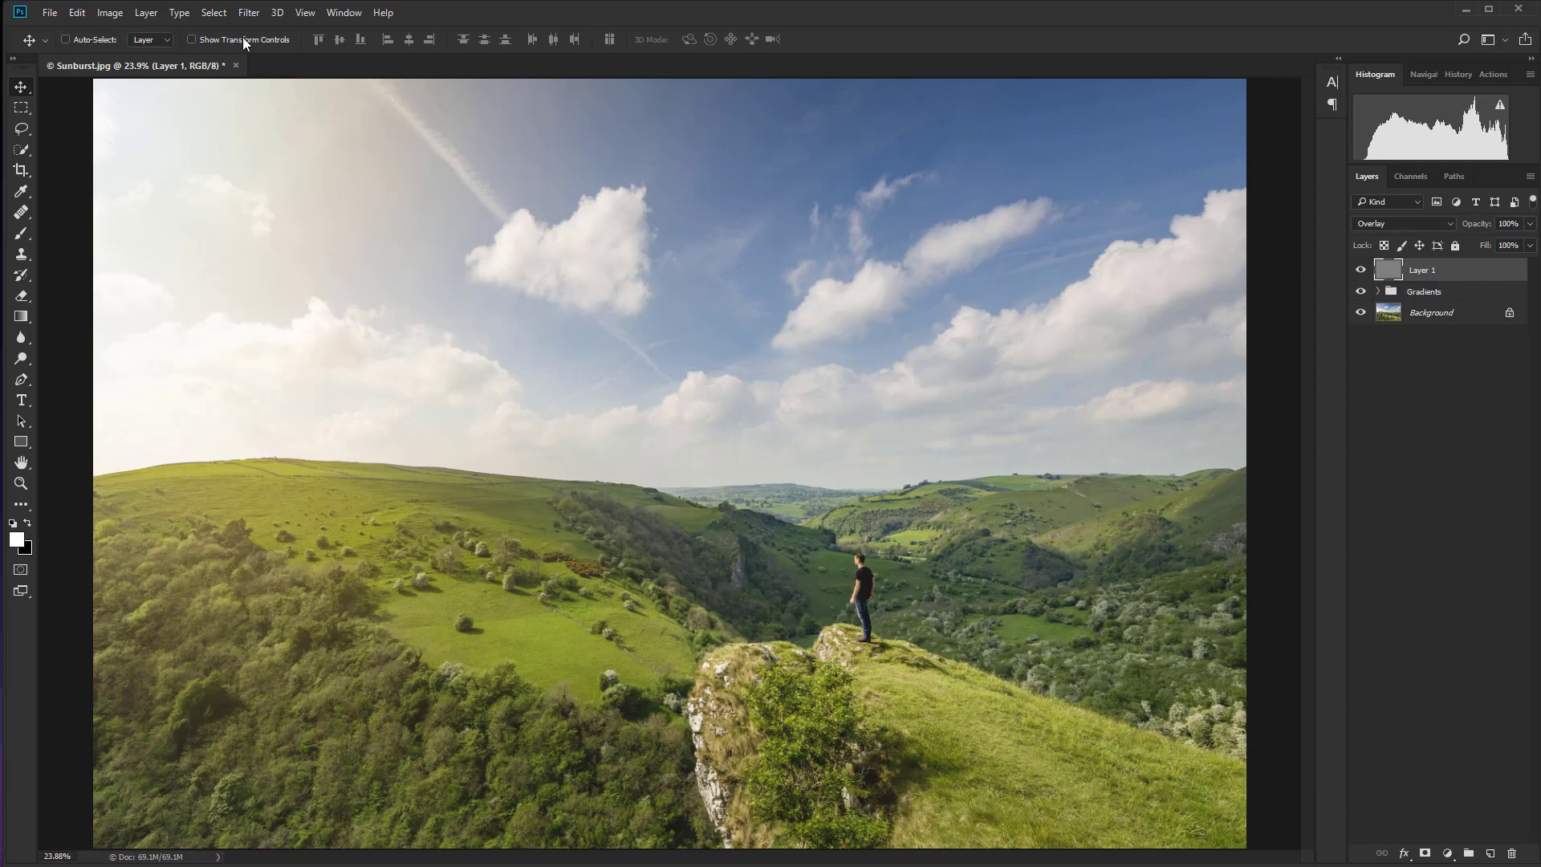
Apply a 35mm Prime Lens Flare at 111% brightness, centred in the top-left corner.
left_click(248, 12)
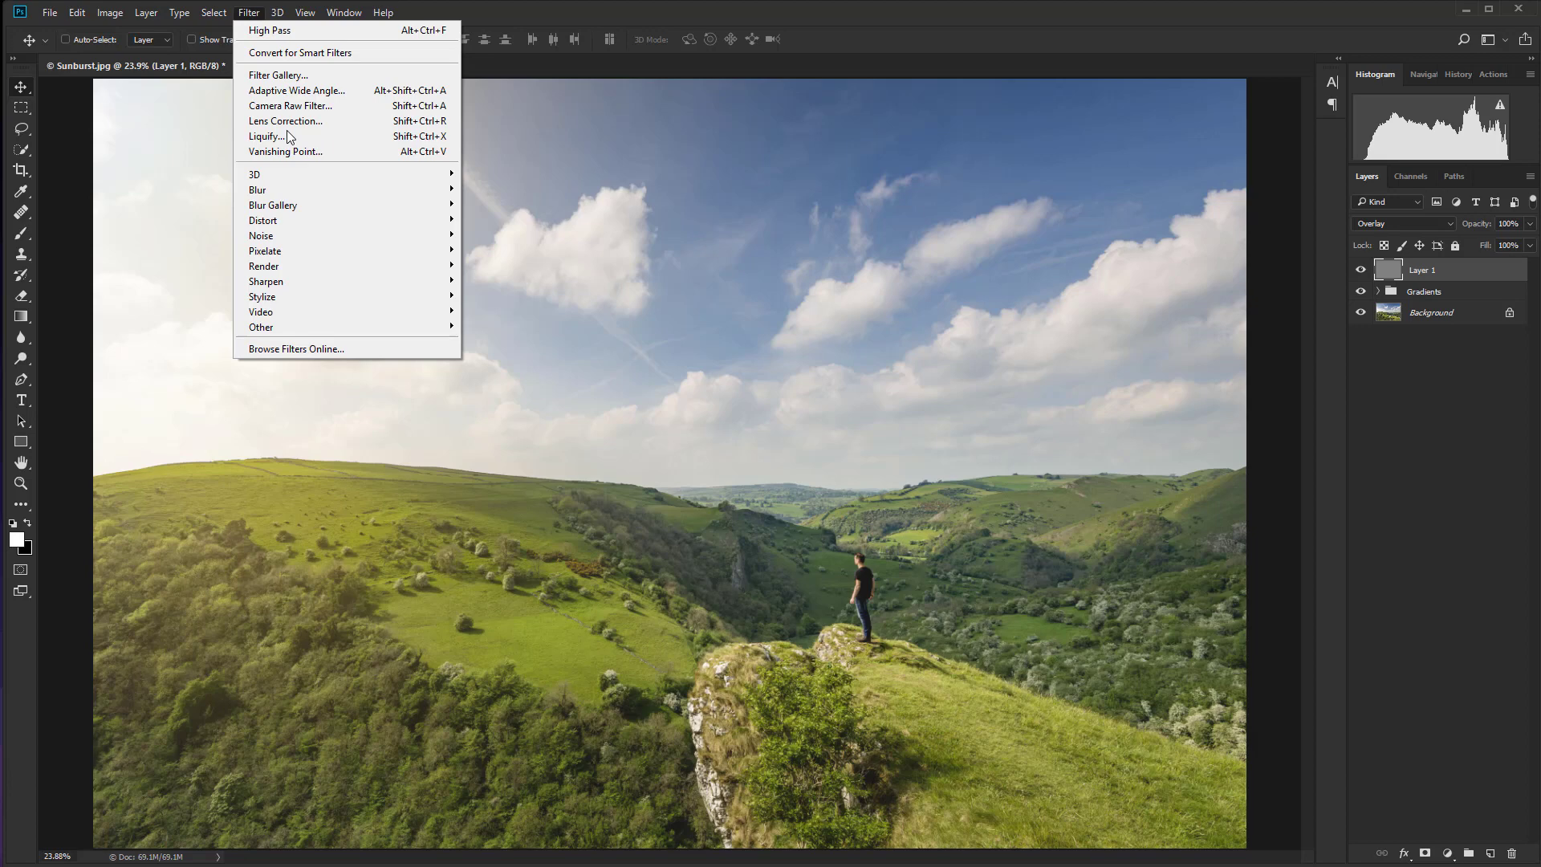
mouse_move(301, 260)
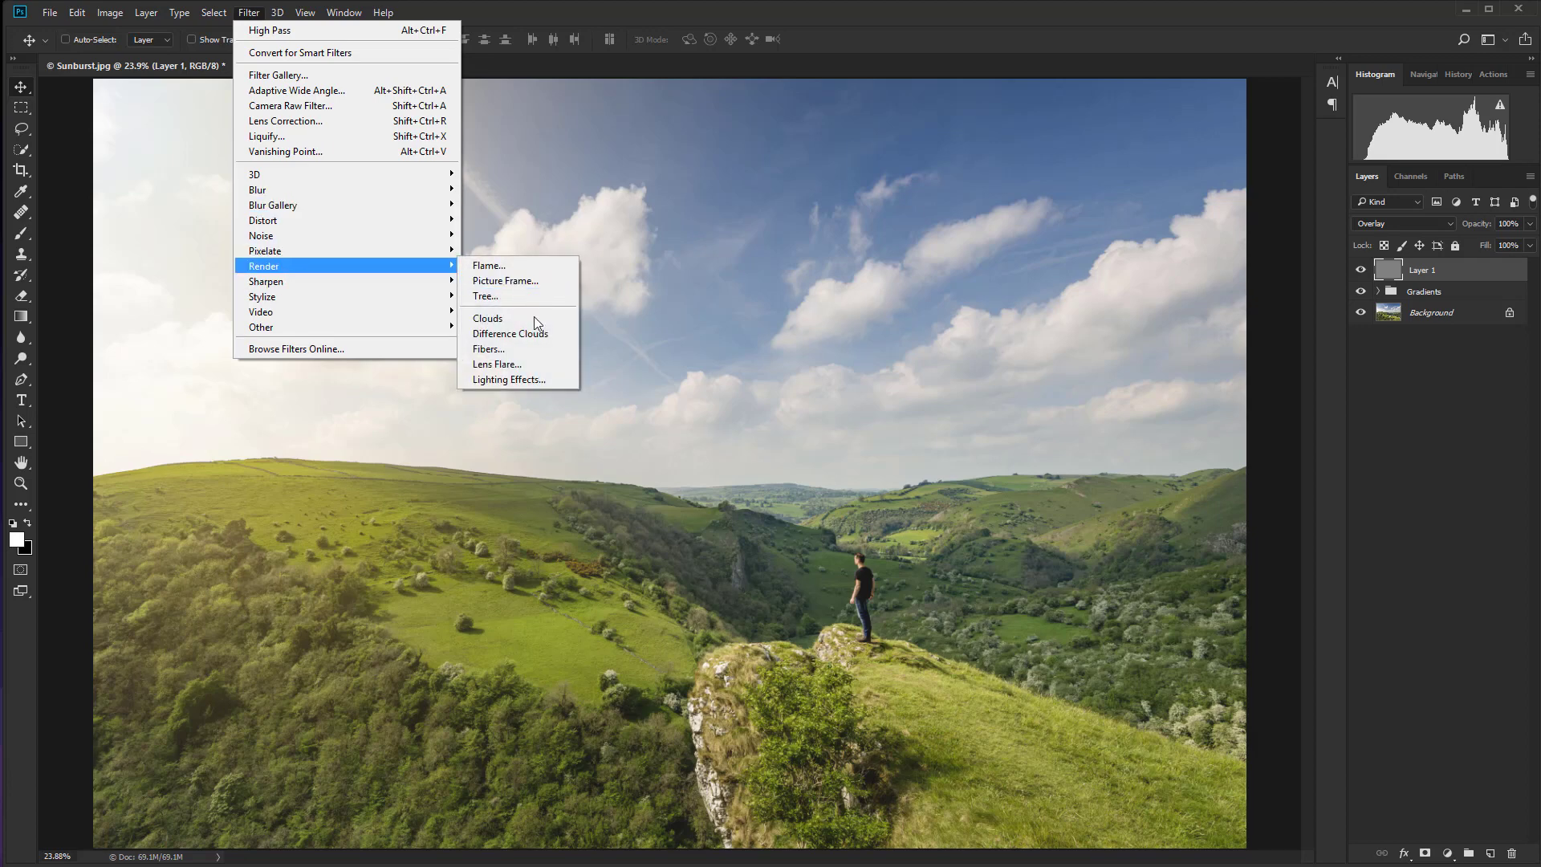
left_click(530, 364)
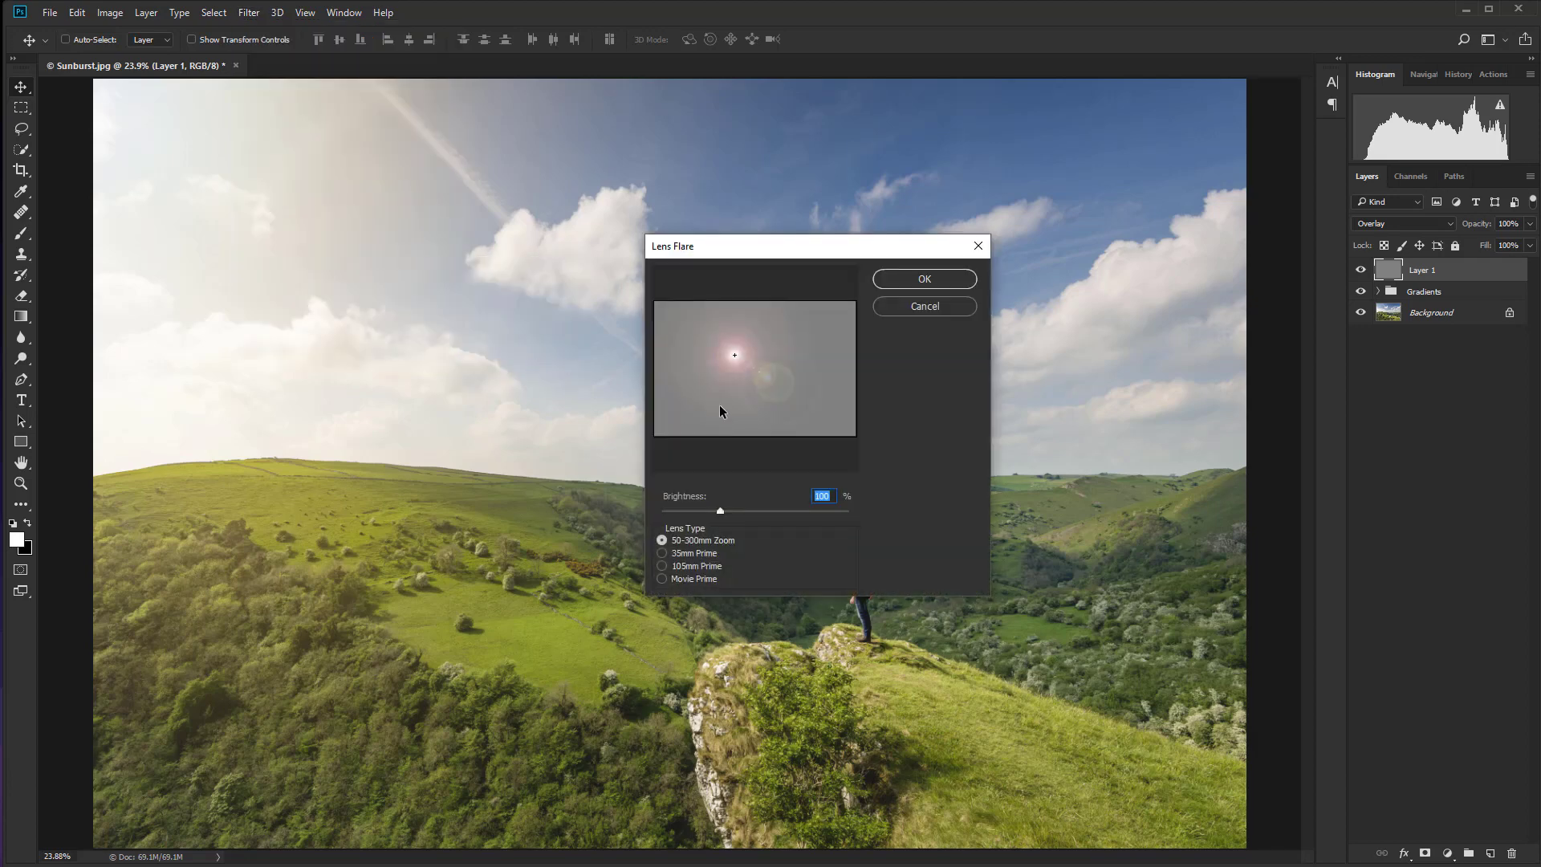
left_click(666, 554)
left_click(696, 335)
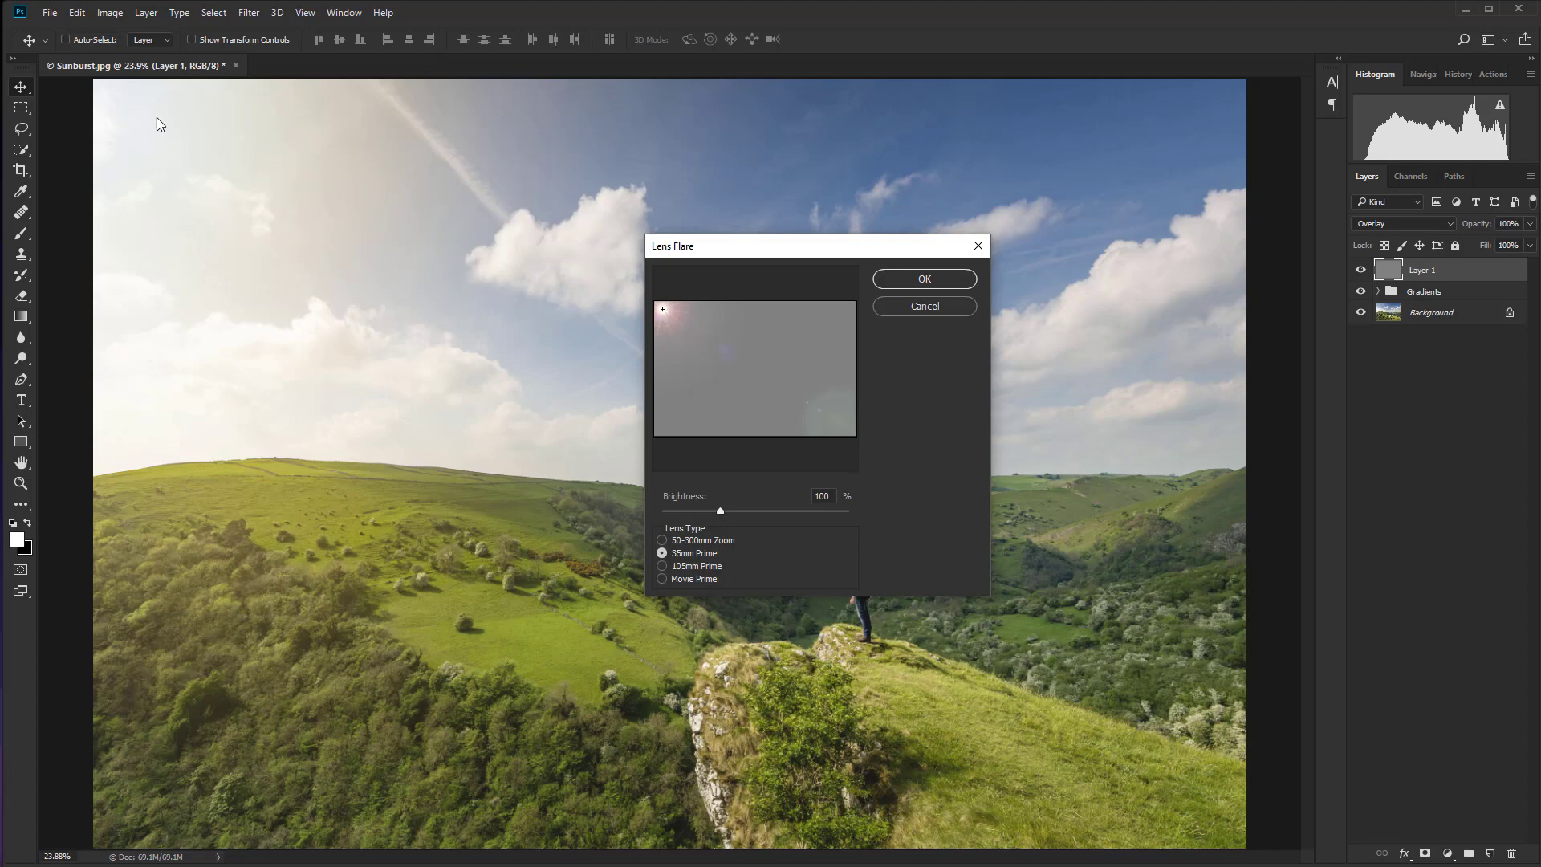
mouse_move(659, 307)
left_mouse_down()
mouse_move(825, 310)
mouse_move(669, 311)
left_mouse_up()
left_click_drag(719, 512, 742, 522)
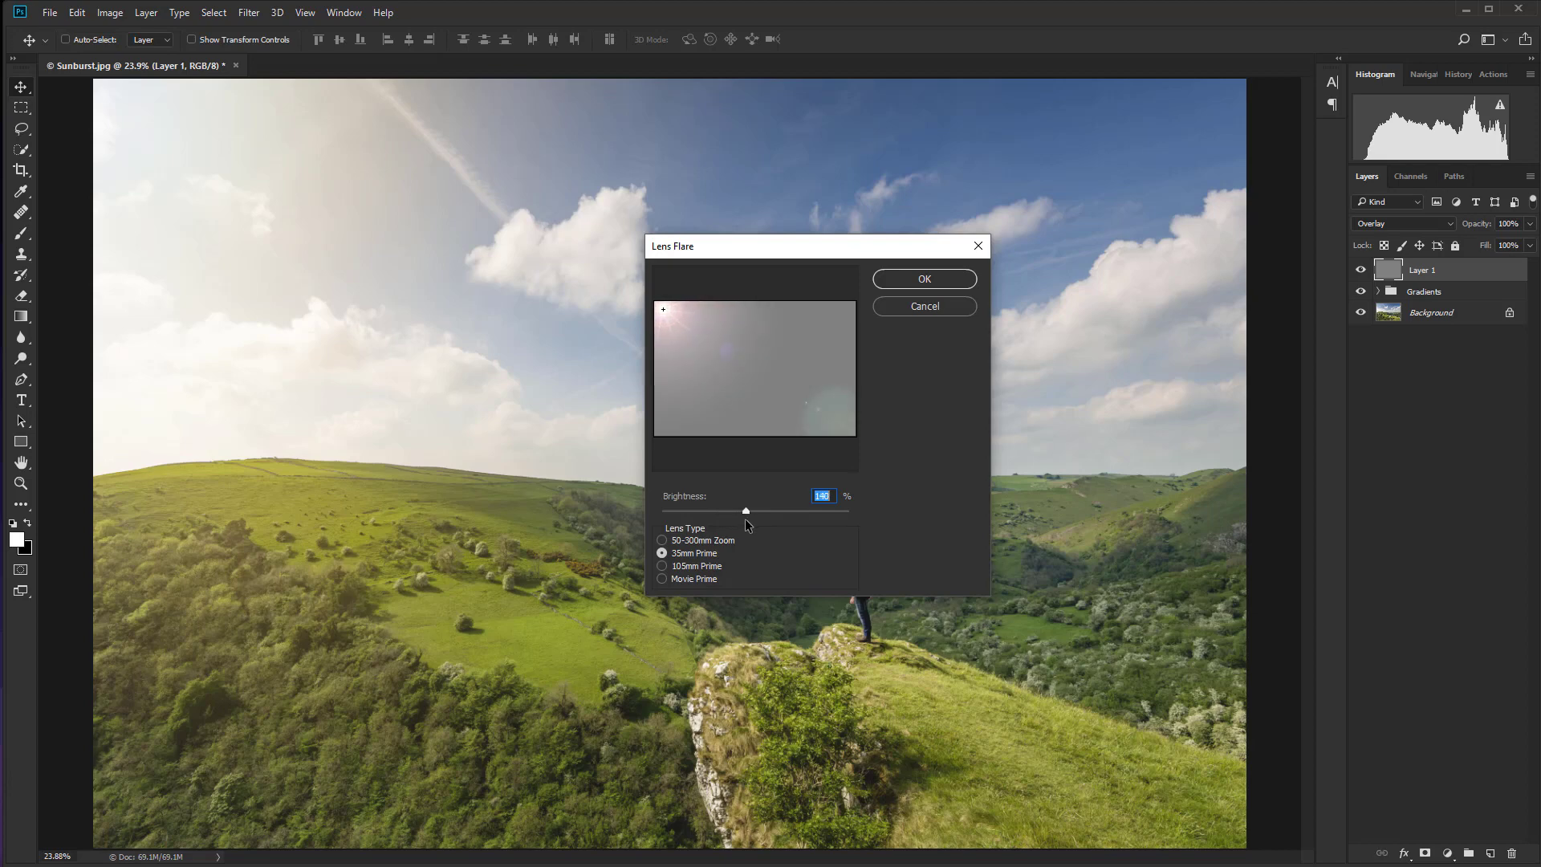
left_click(924, 278)
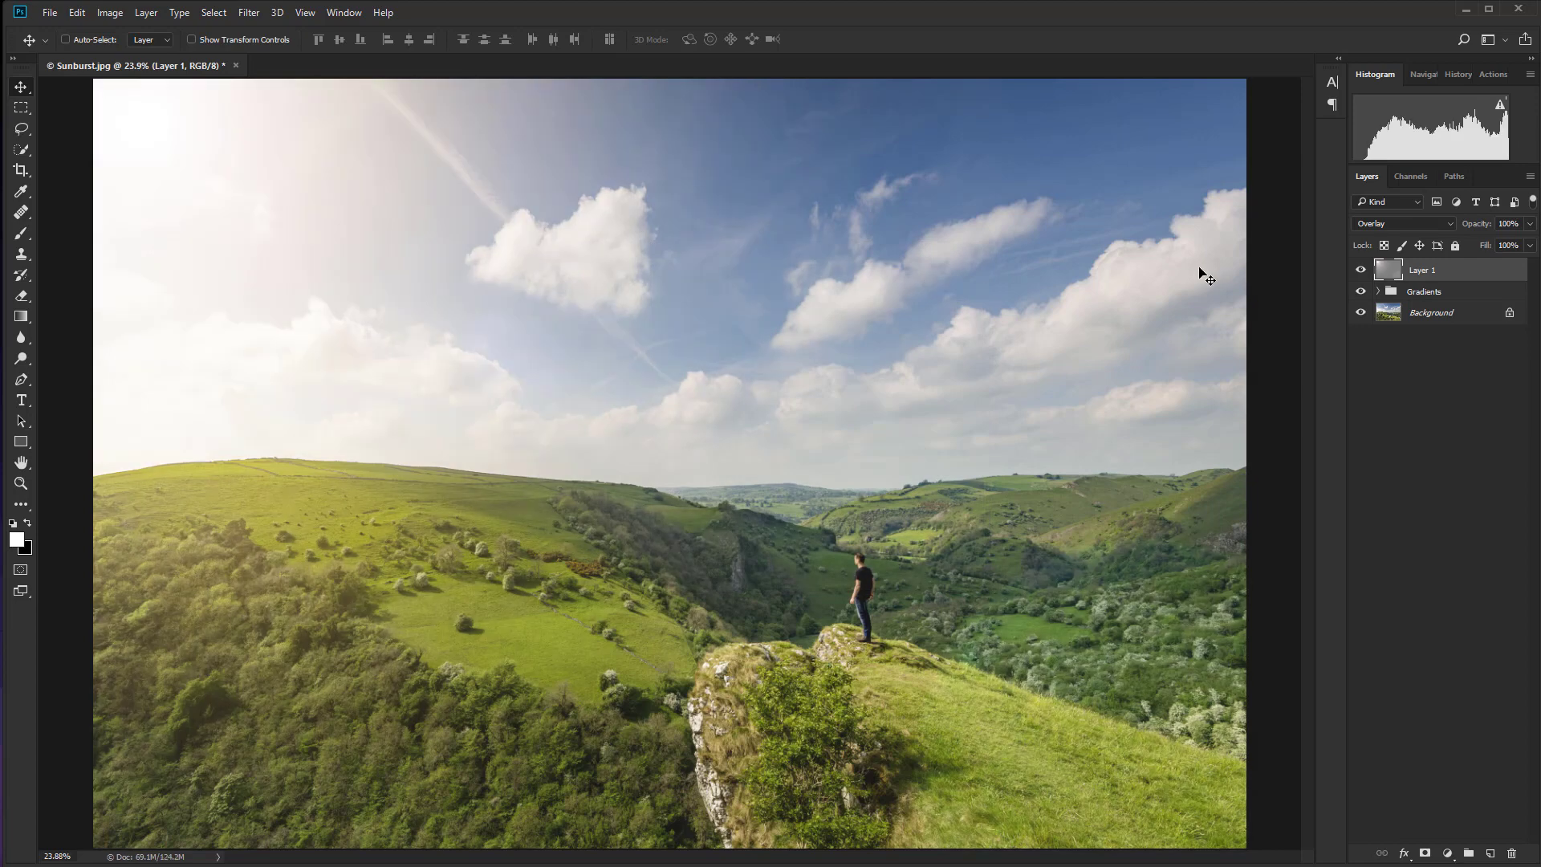
left_click(1361, 271)
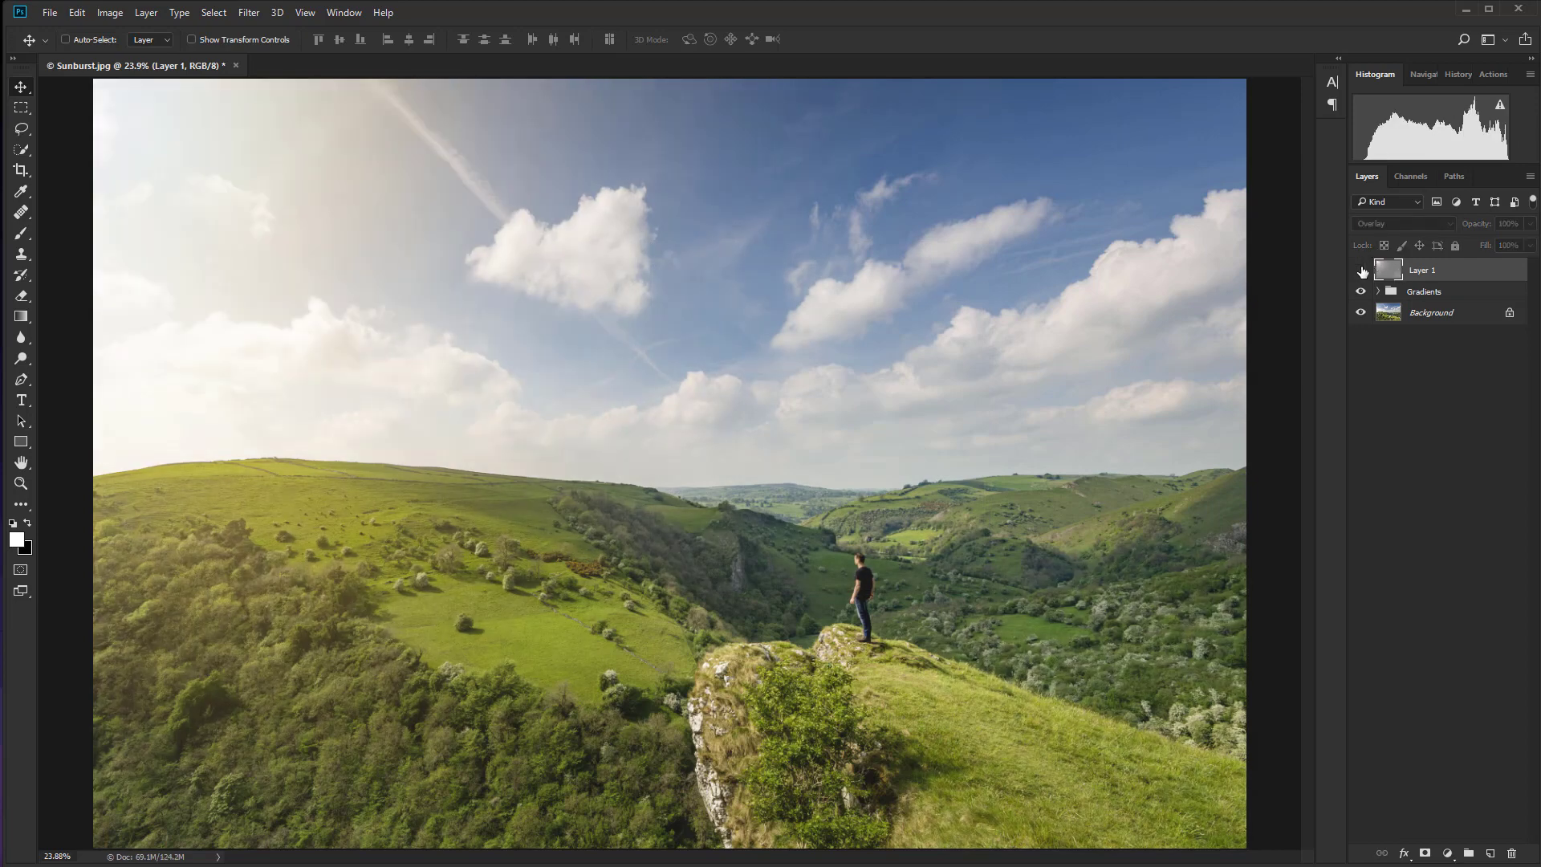
left_click(1362, 273)
left_click(1361, 271)
left_click(1361, 271)
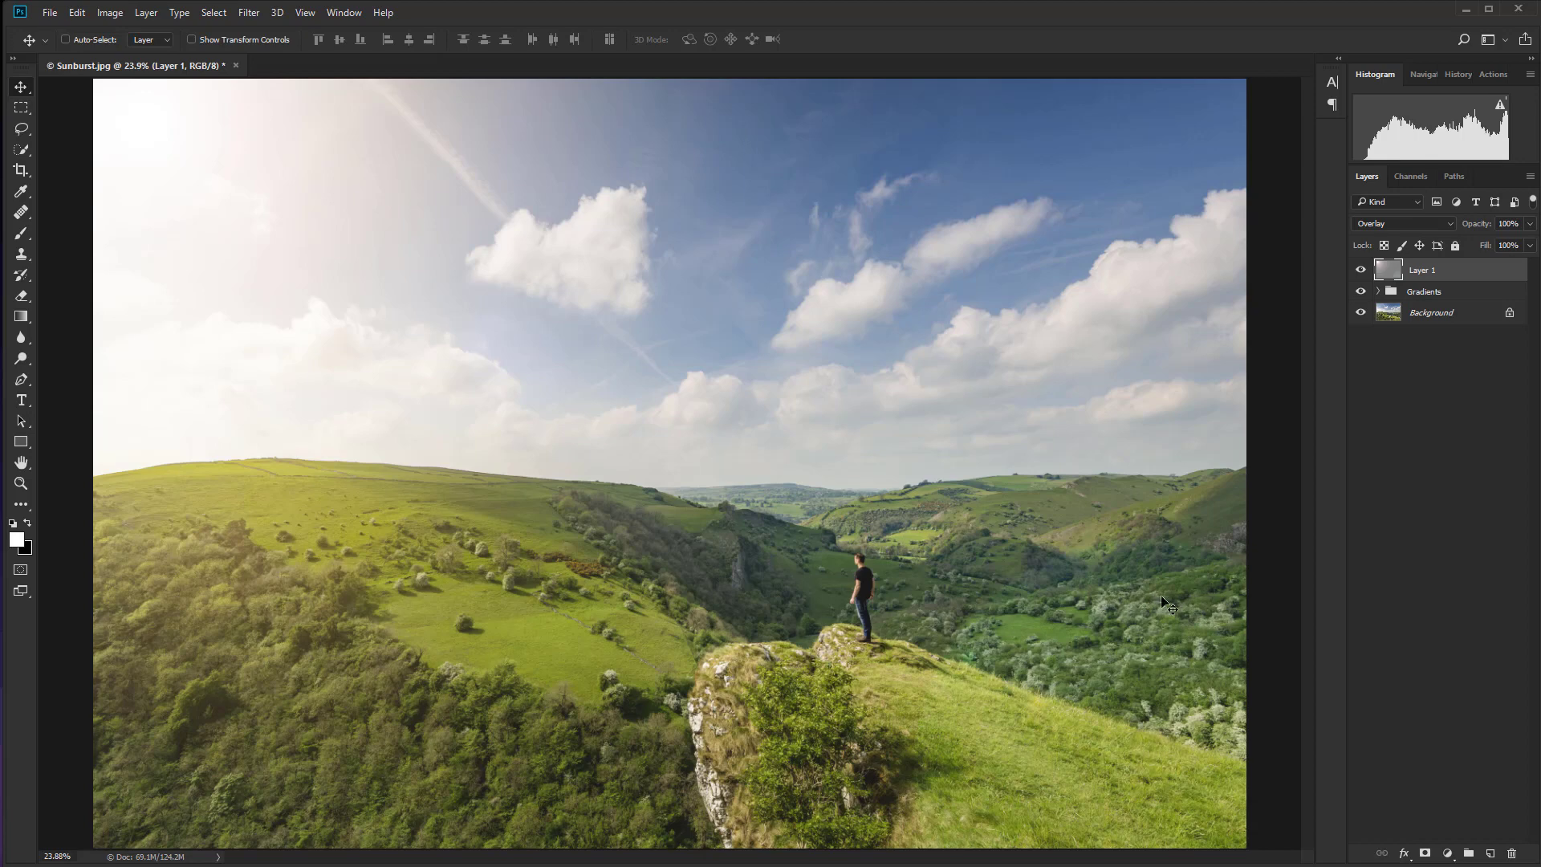
left_click(1362, 270)
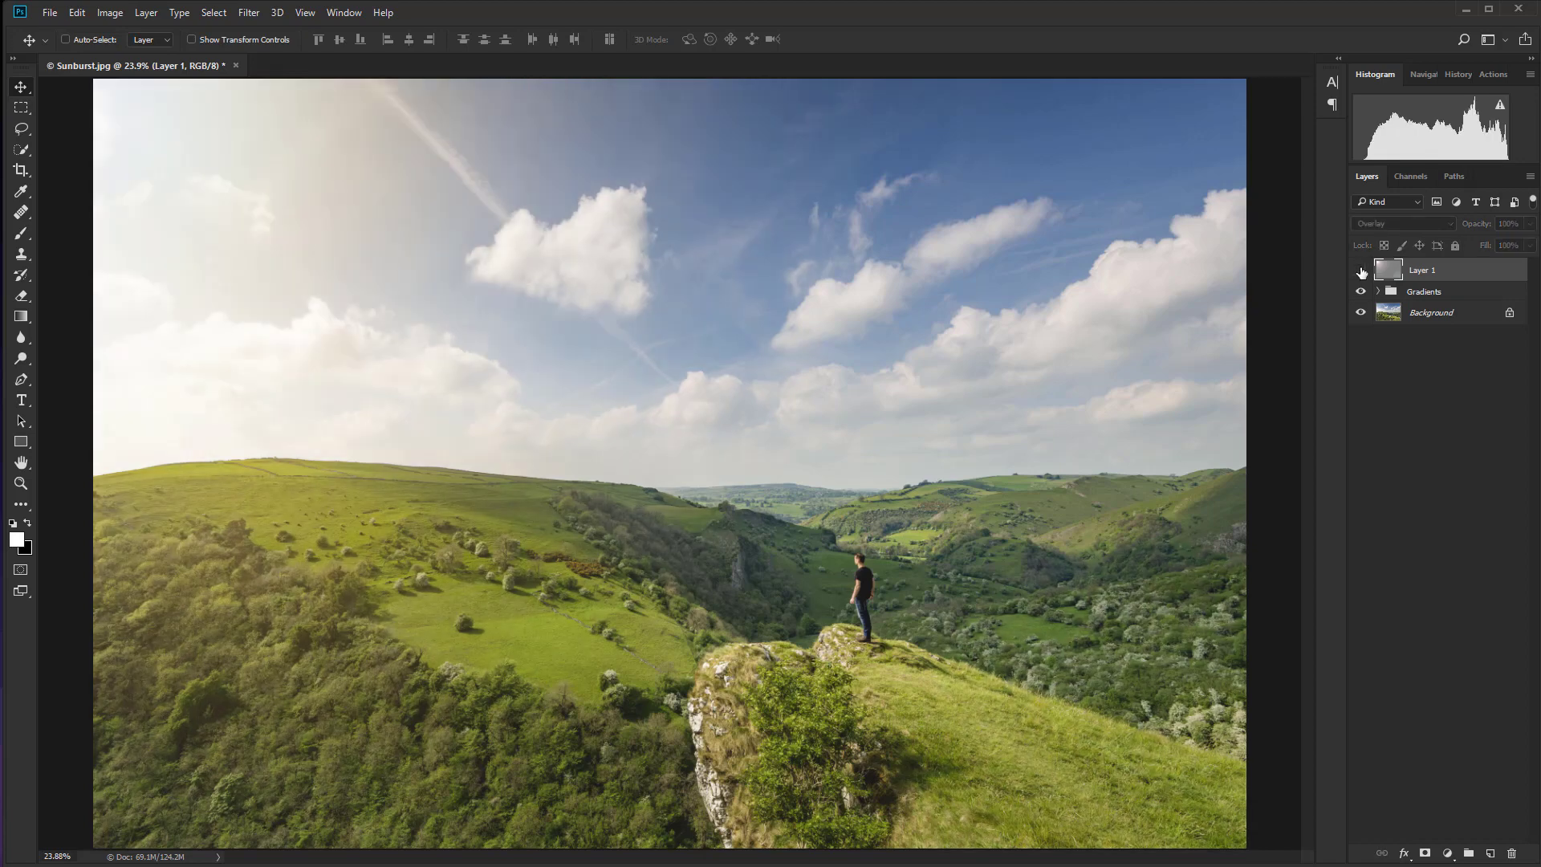
left_click(1360, 272)
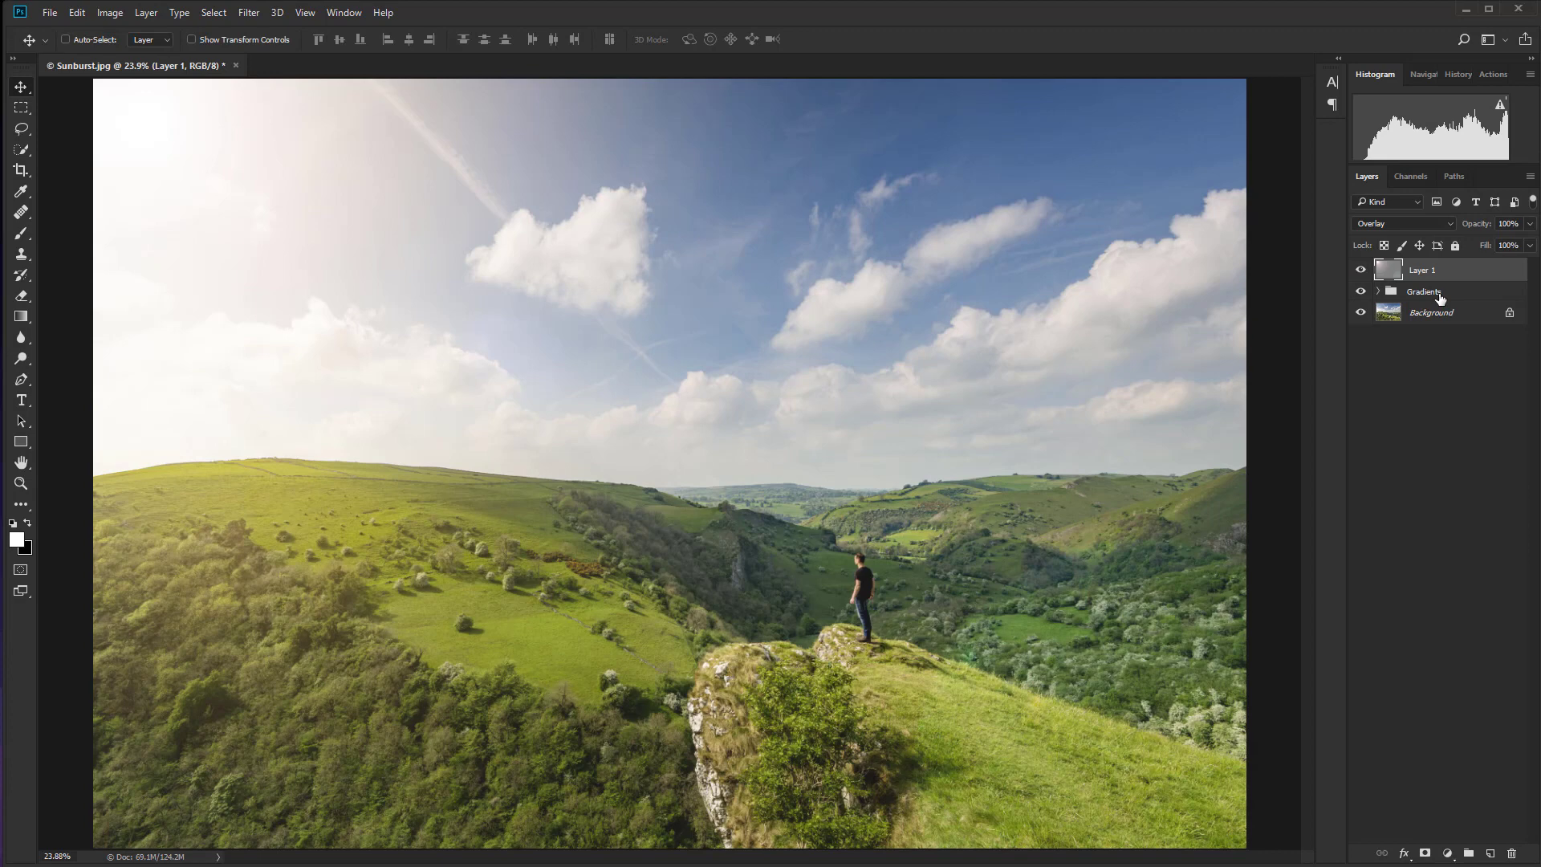
left_click(1360, 292)
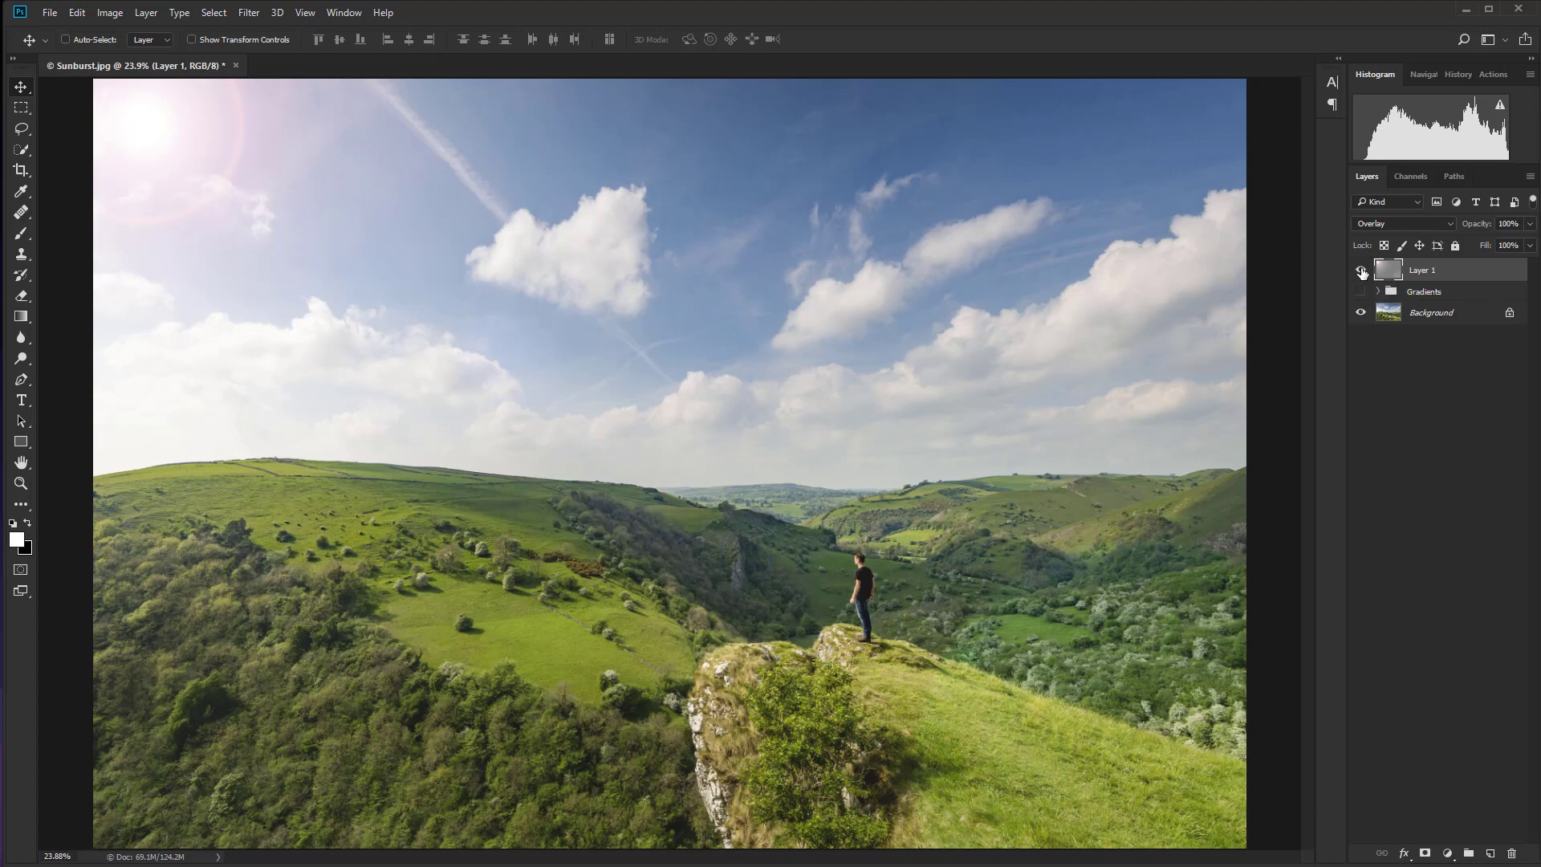
left_click(1360, 292)
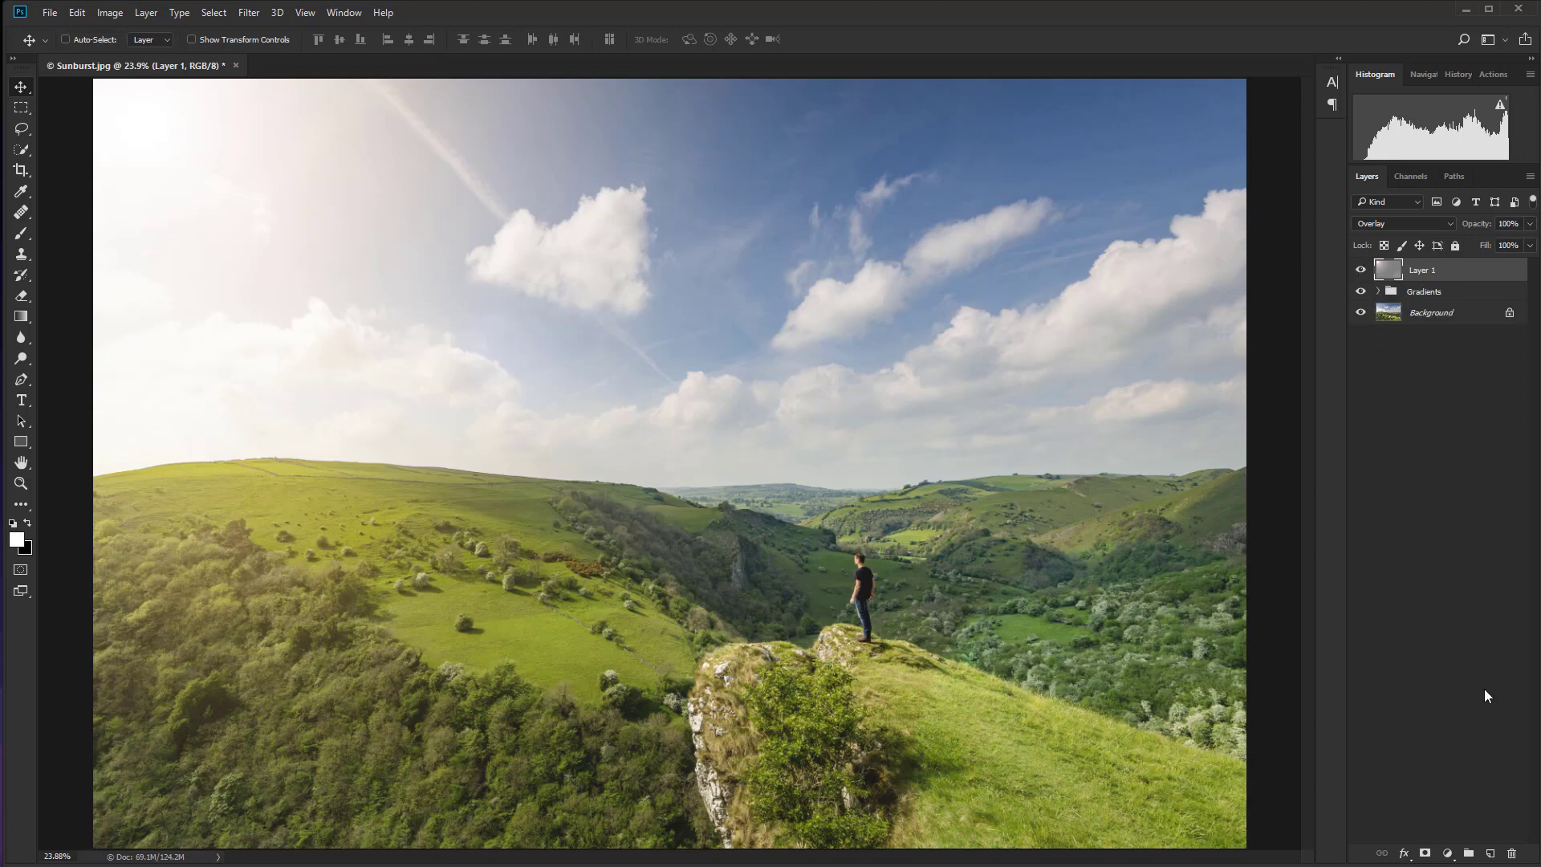
Add a Levels adjustment layer with output black 30 and midtones 1.05, toggling it to compare.
left_click(1449, 855)
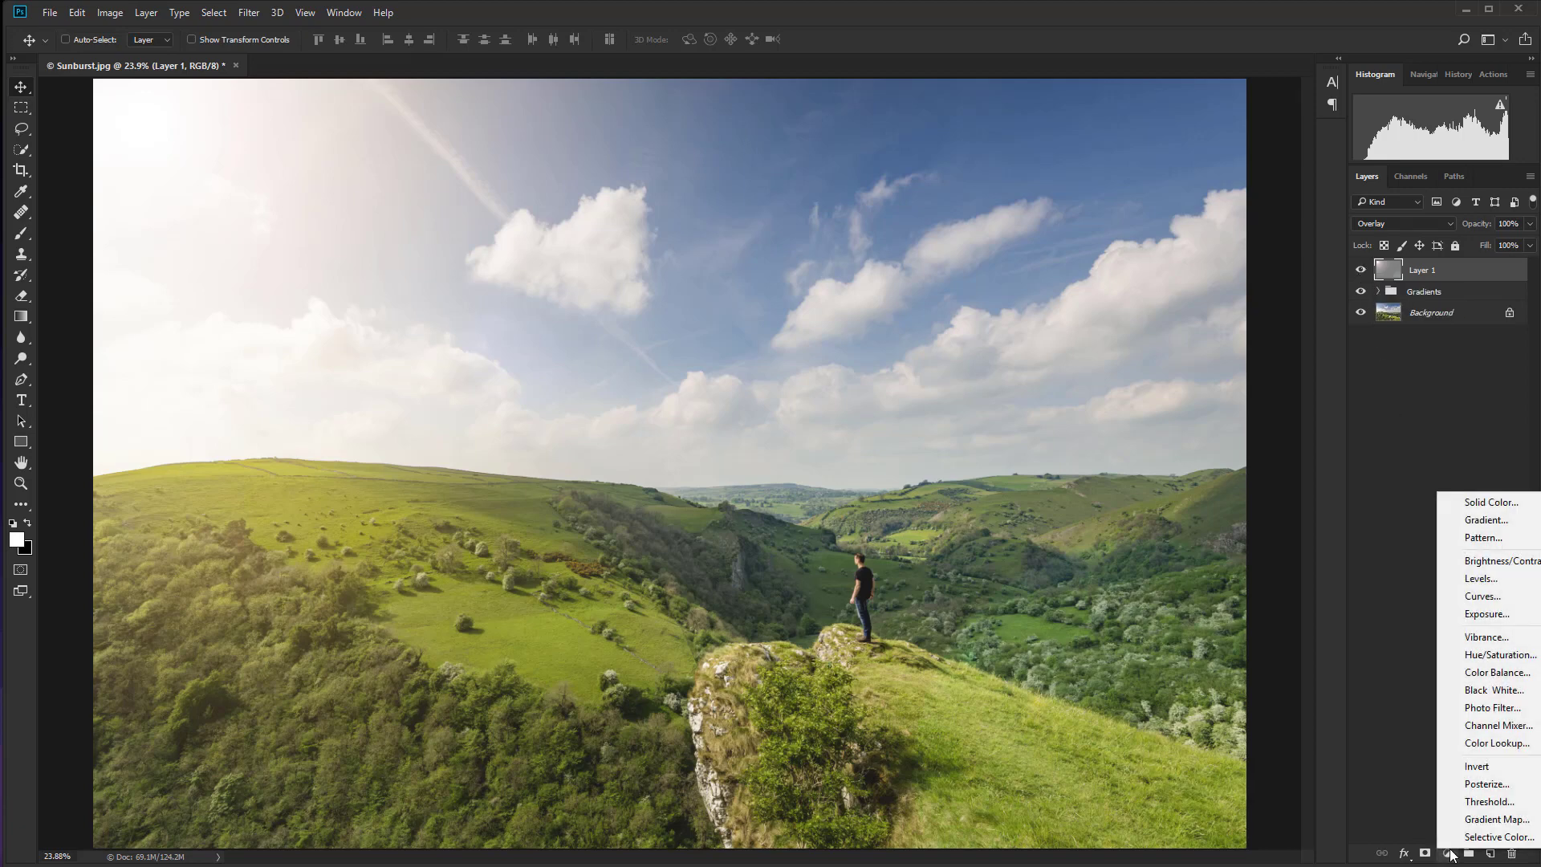
left_click(1485, 583)
left_click_drag(397, 199, 1126, 114)
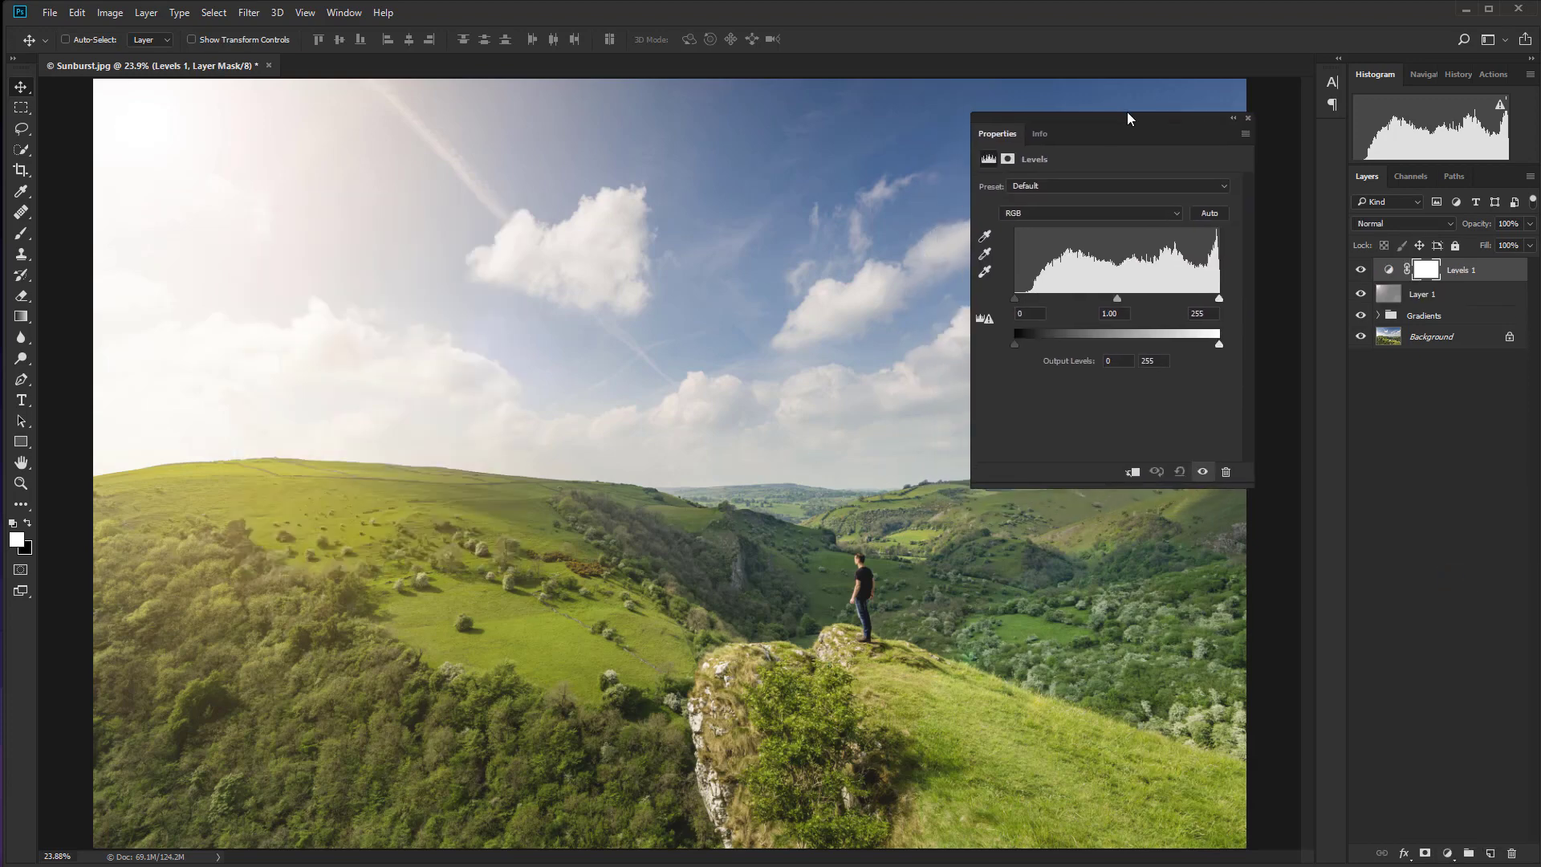
left_click_drag(1021, 347, 1031, 347)
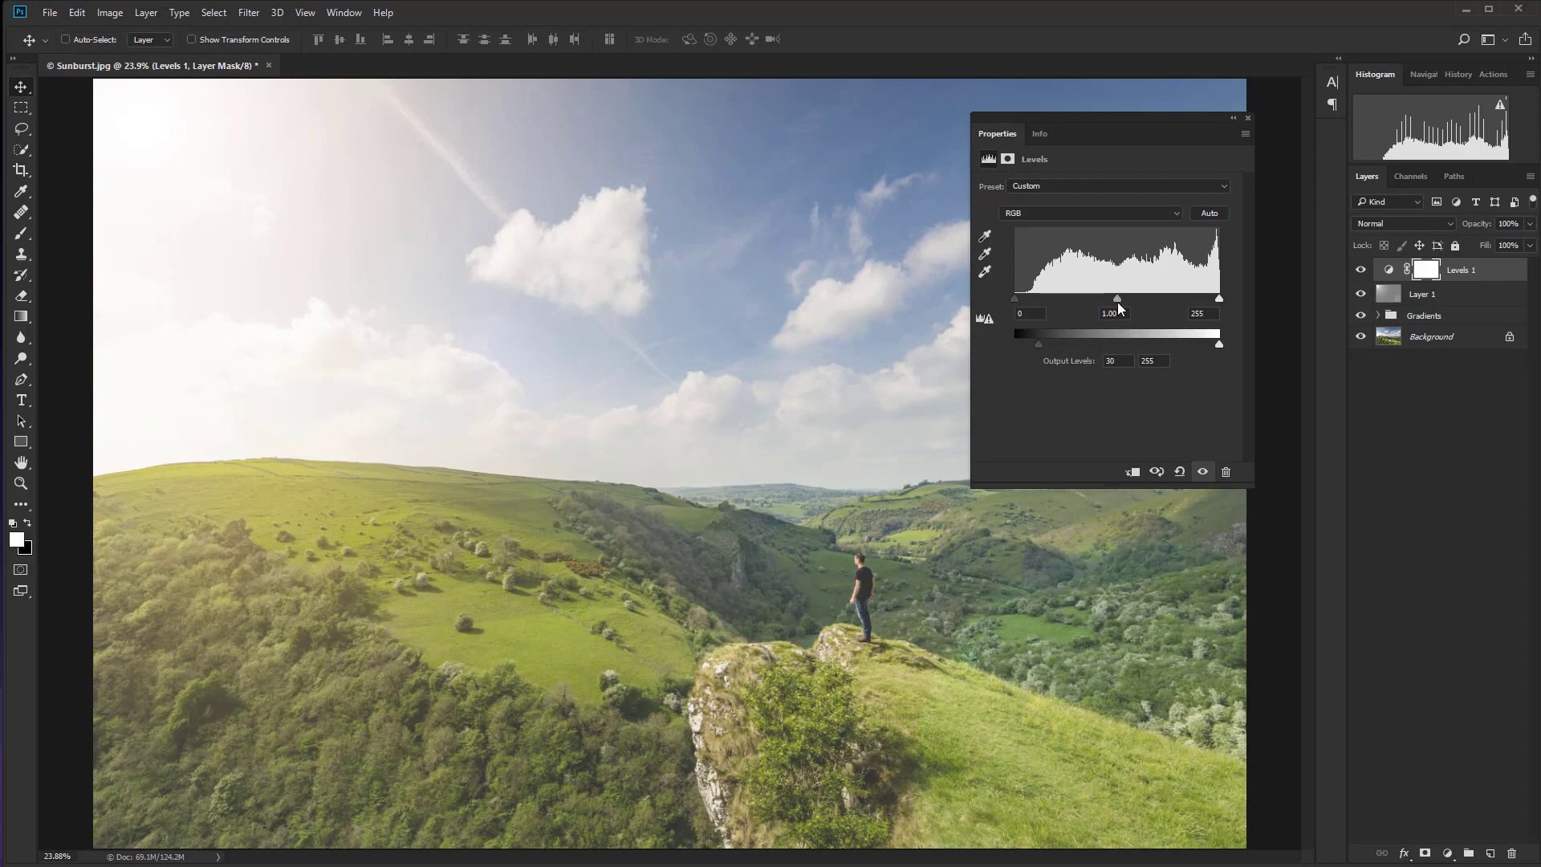
left_click_drag(1117, 301, 1114, 299)
left_click(1202, 472)
left_click(1202, 472)
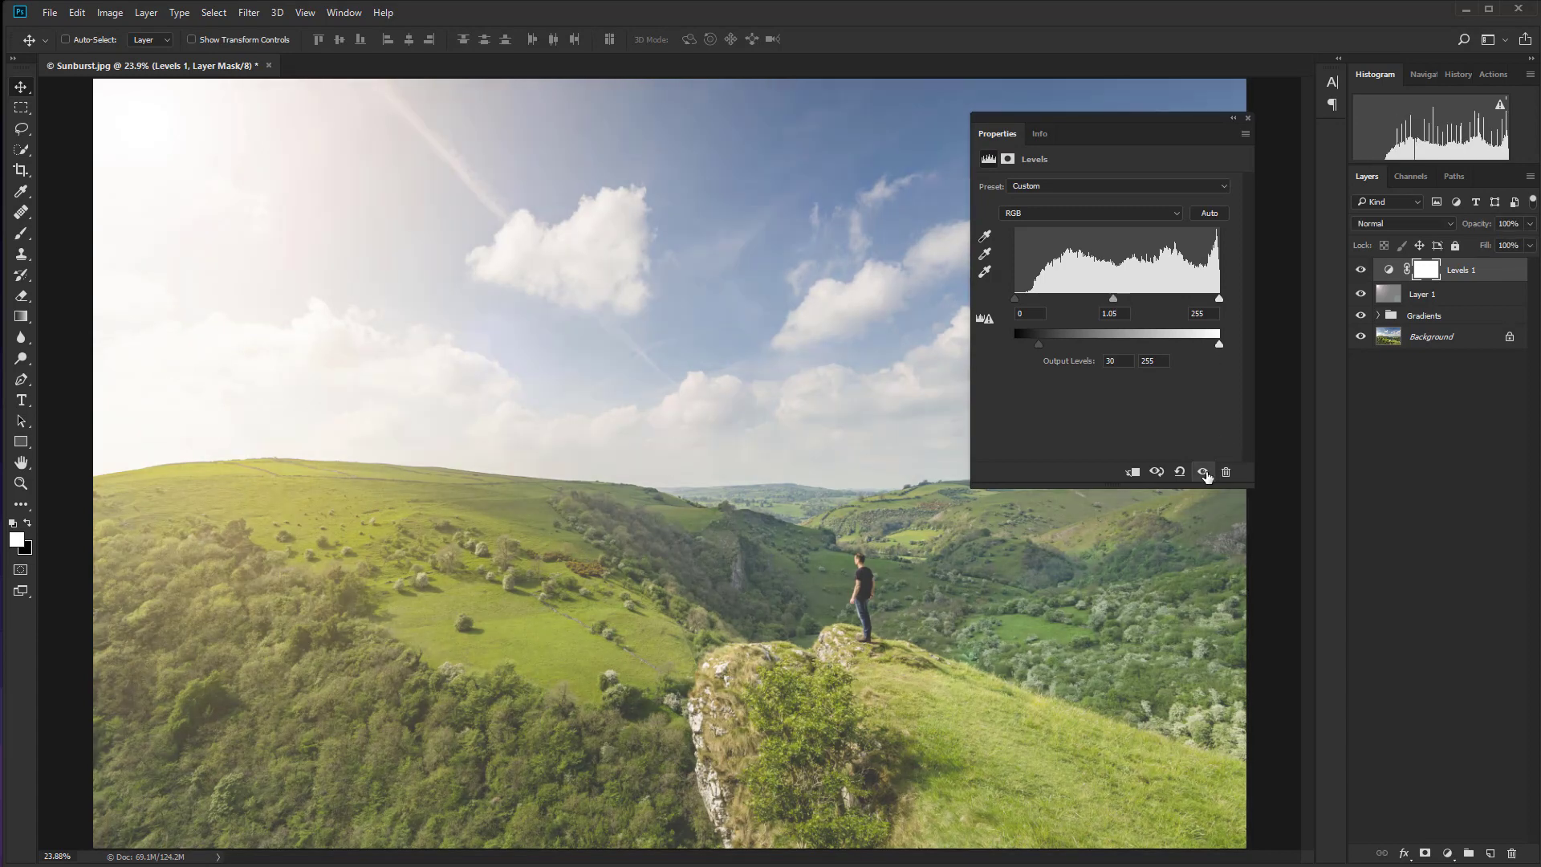
left_click(1247, 118)
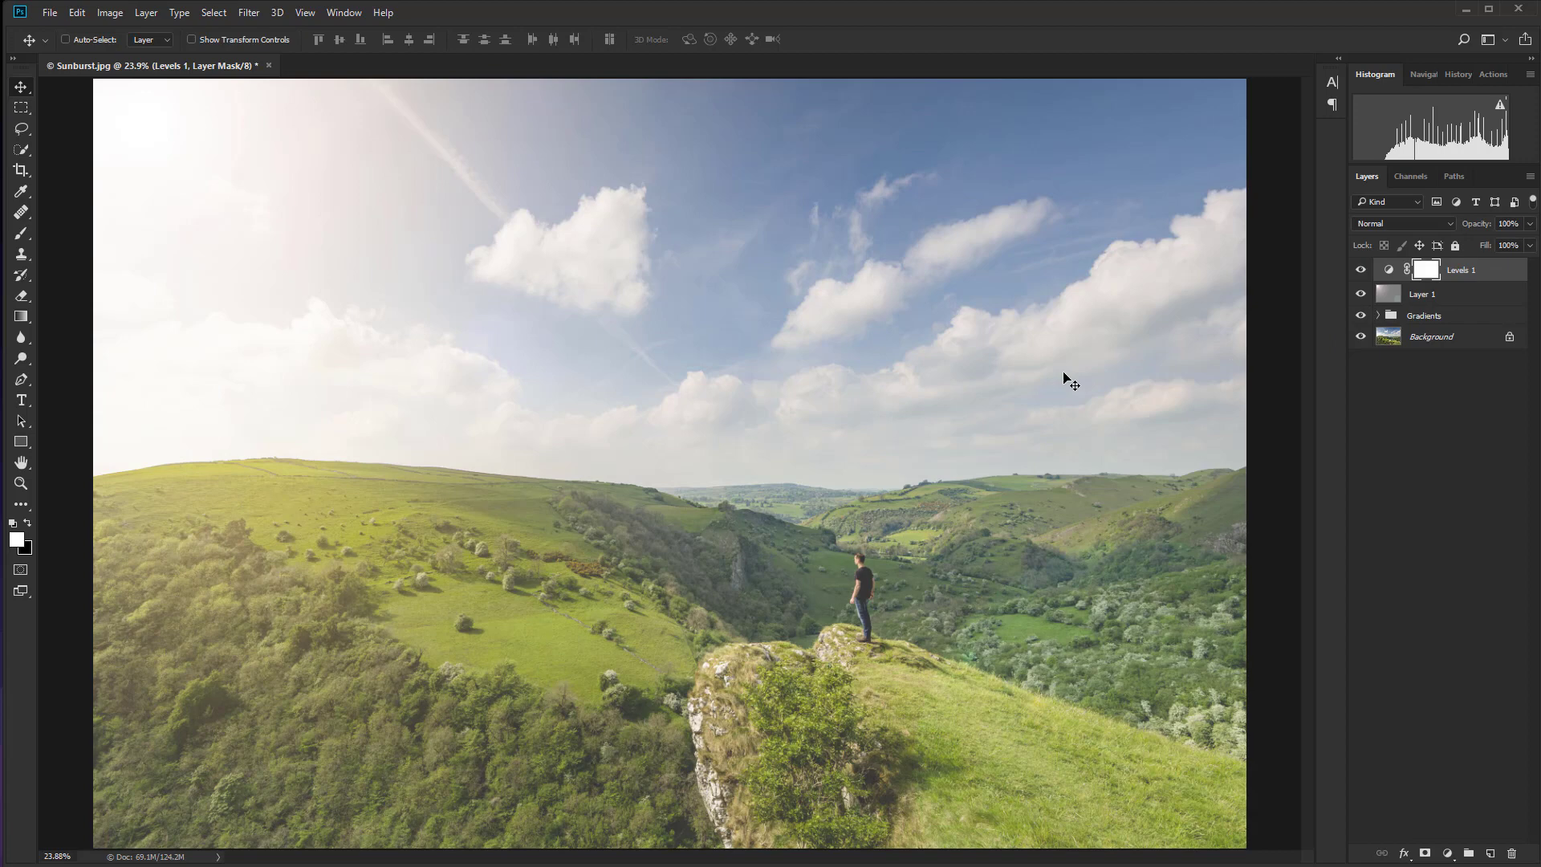
Group Levels 1, the flare layer and Gradients as 'Sunburst', then toggle its visibility to compare.
left_click(1461, 321, "shift")
key("ctrl+g")
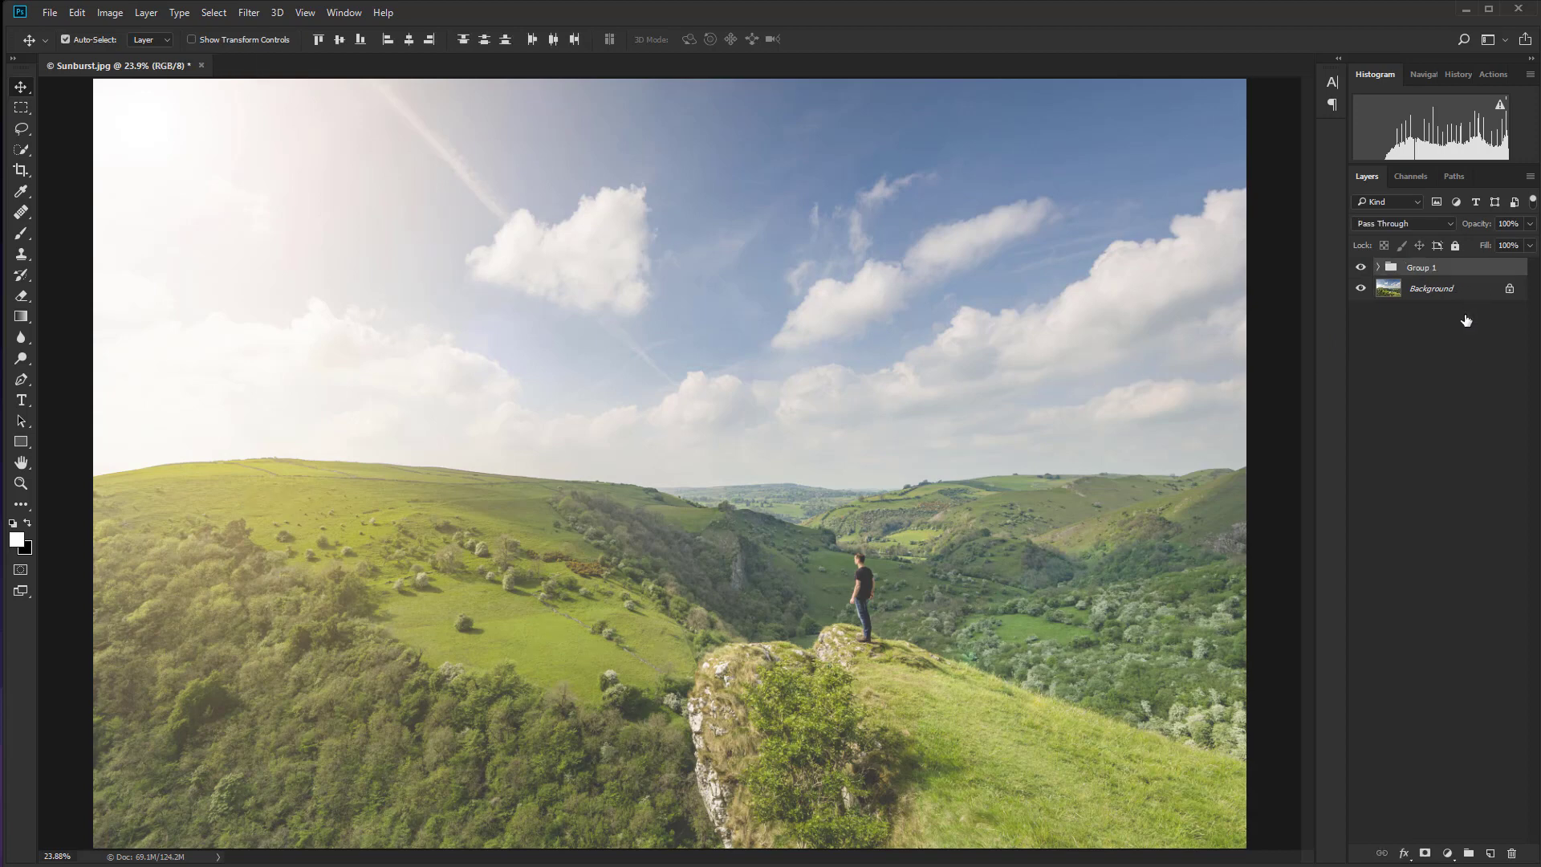
double_click(1422, 267)
type("Sunburst")
key("Return")
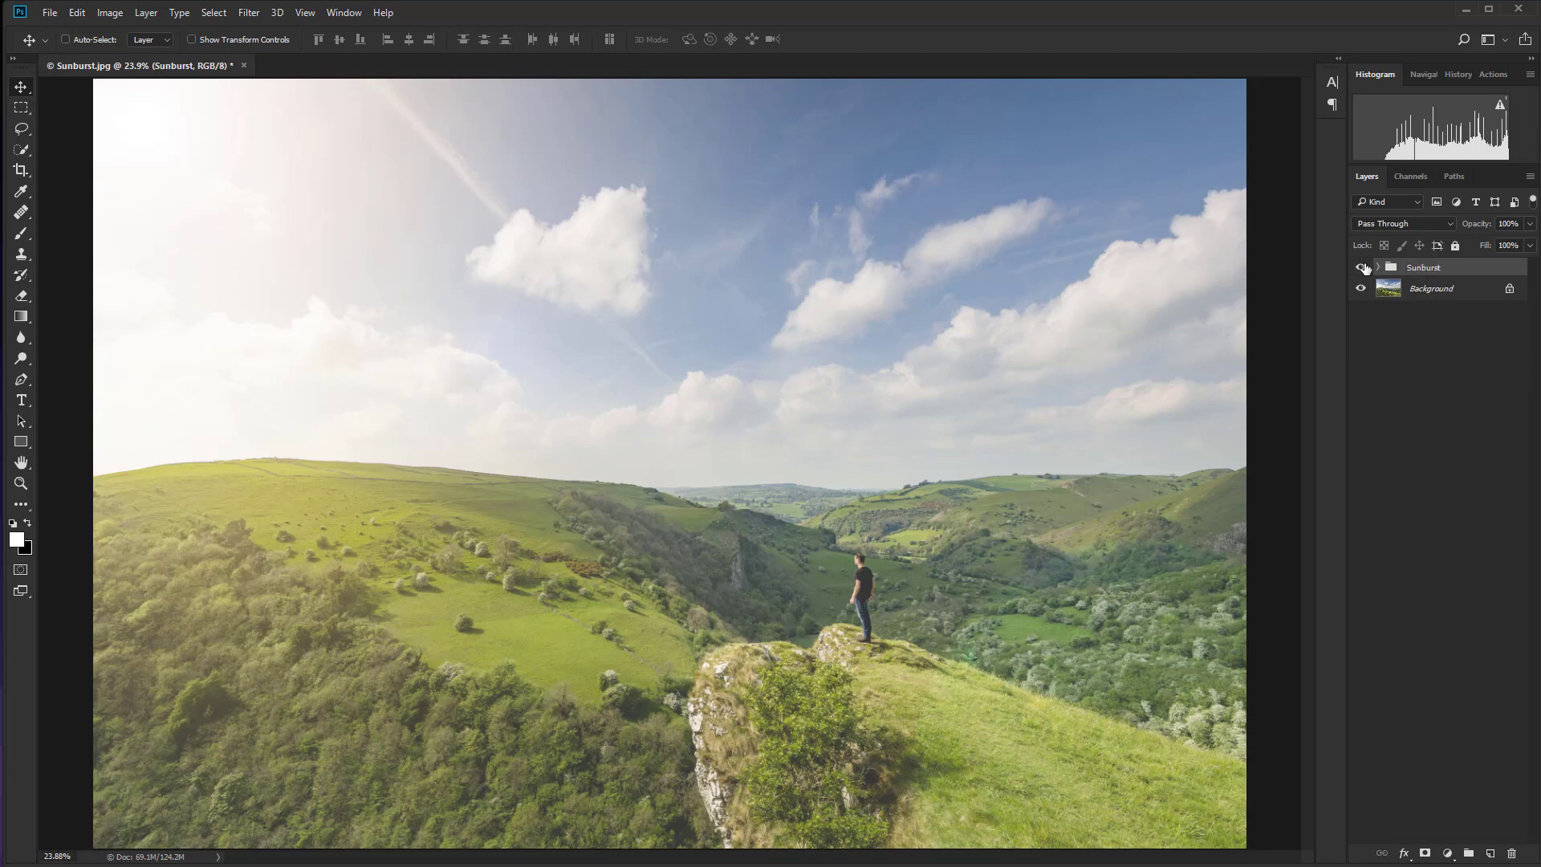
left_click(1363, 267)
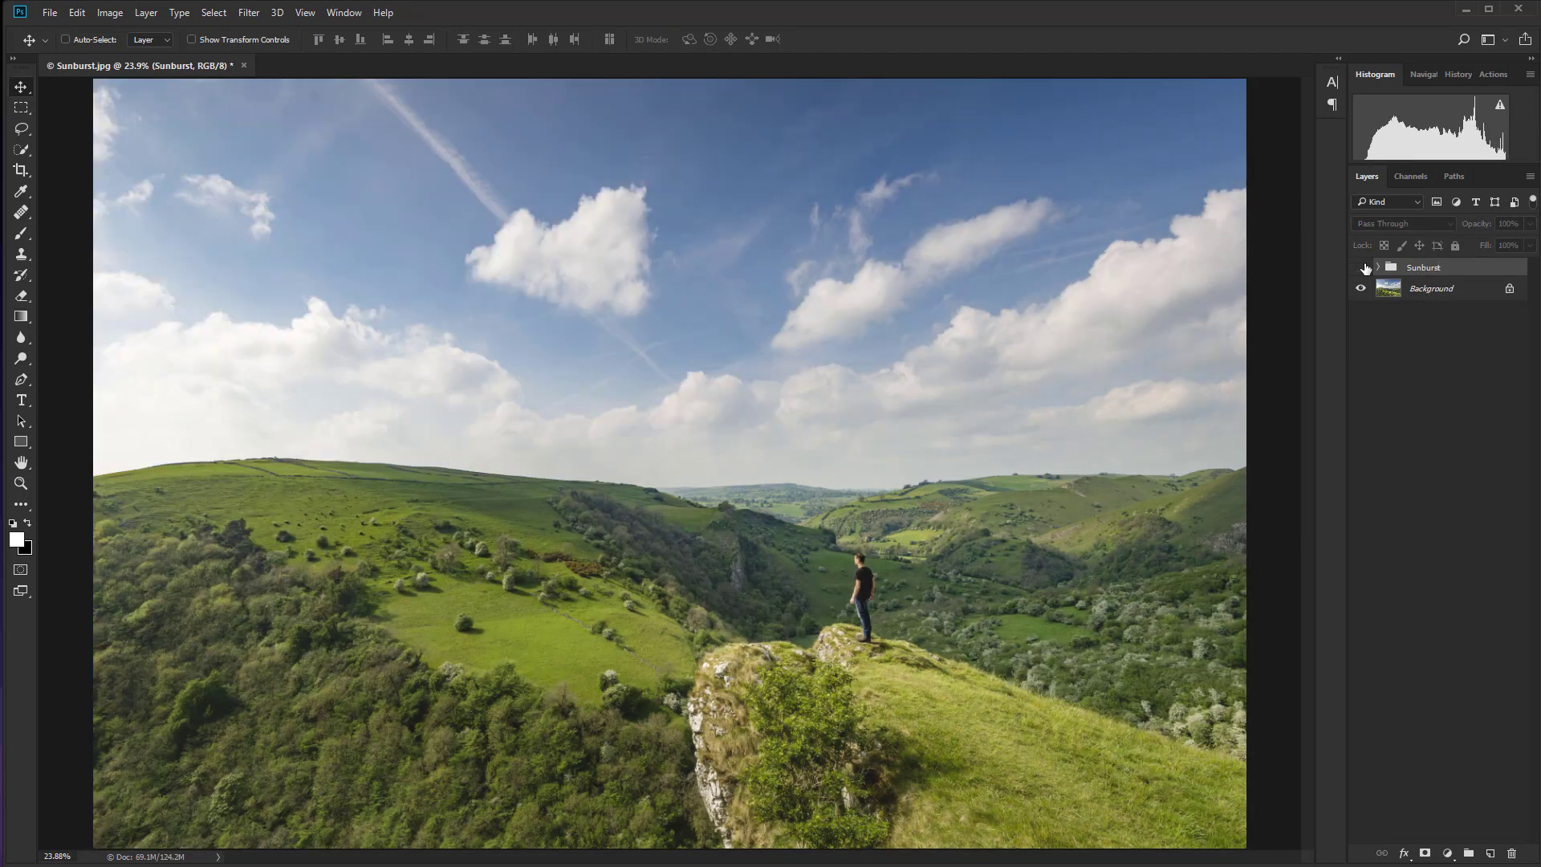
left_click(1362, 267)
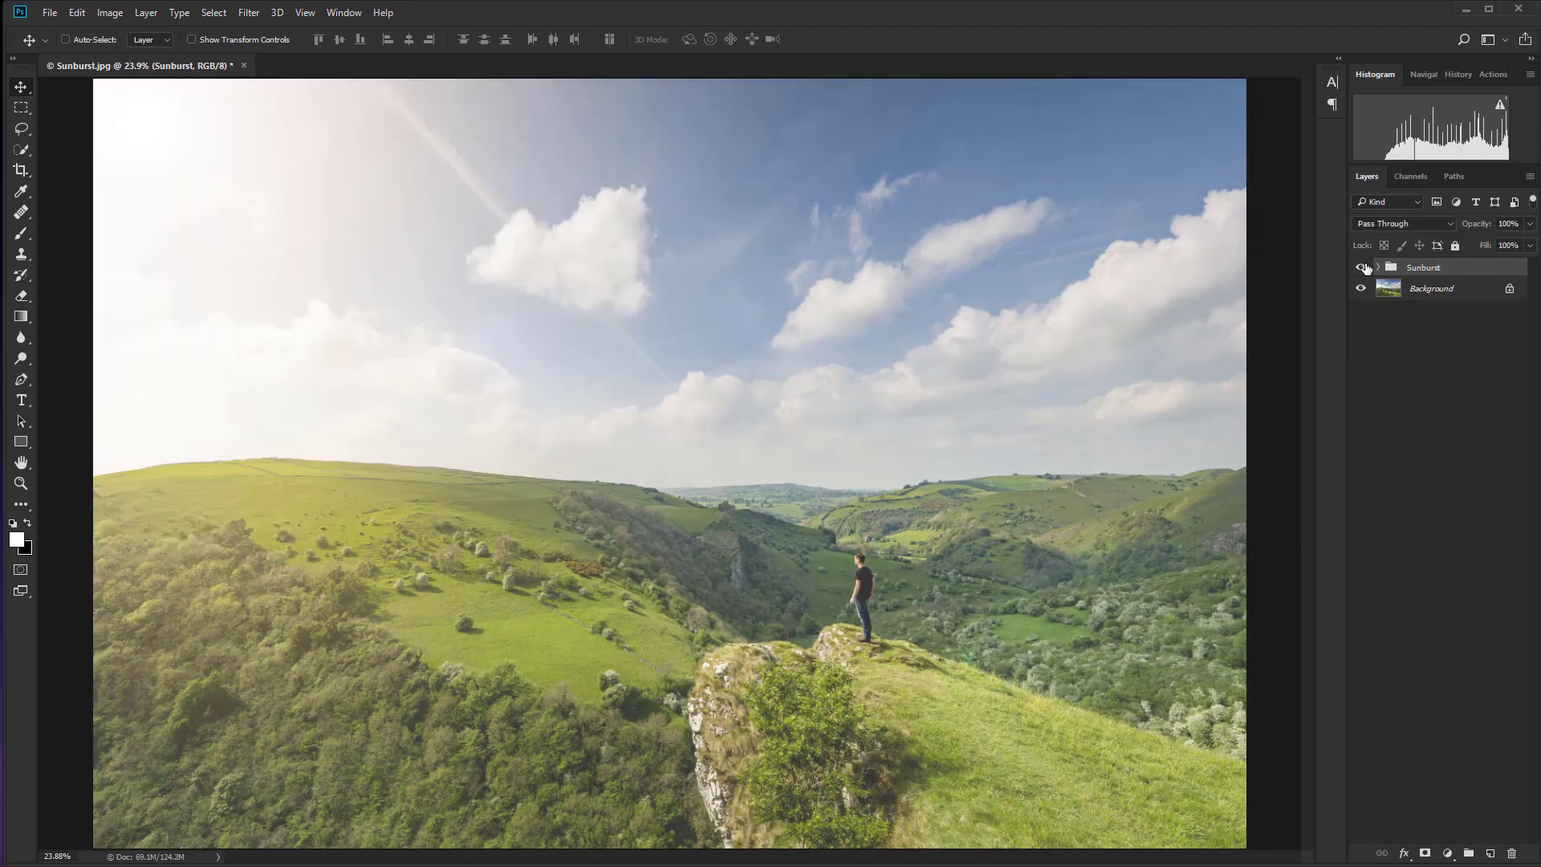